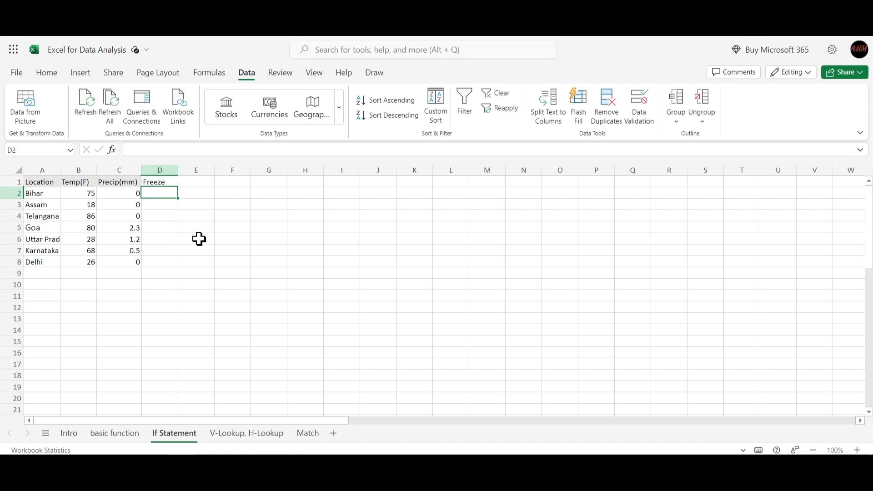
Start an IF formula in cell D2 with the logical test B2<32
left_click(39, 196)
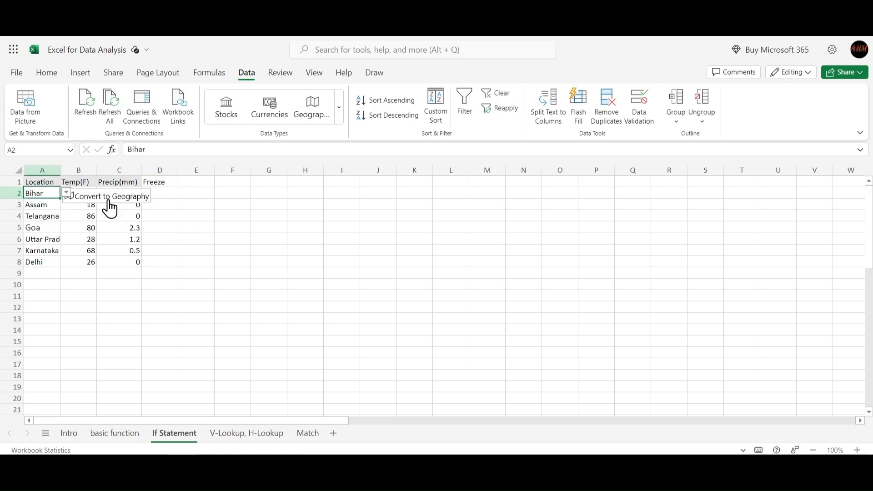
left_click(159, 193)
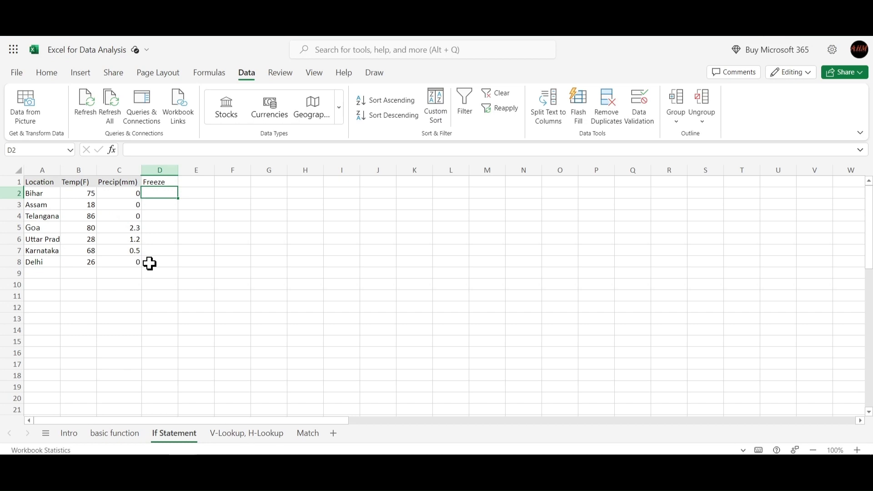
type("=")
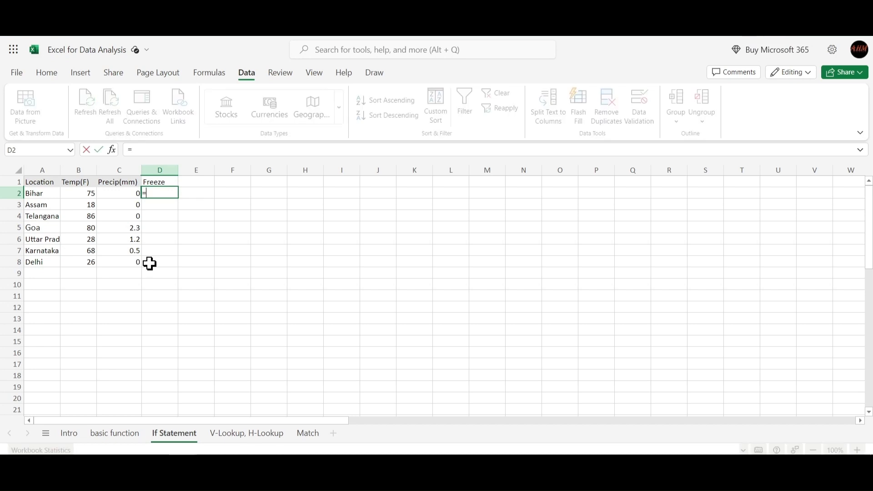
type("if")
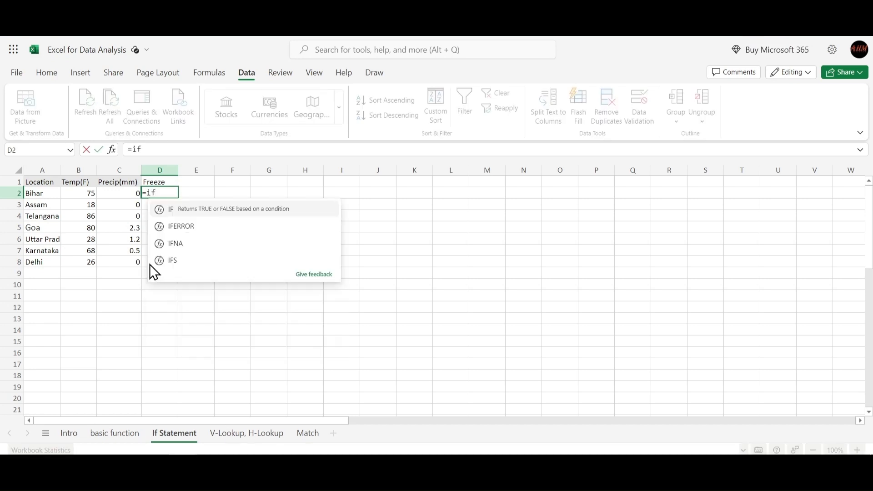
key("Tab")
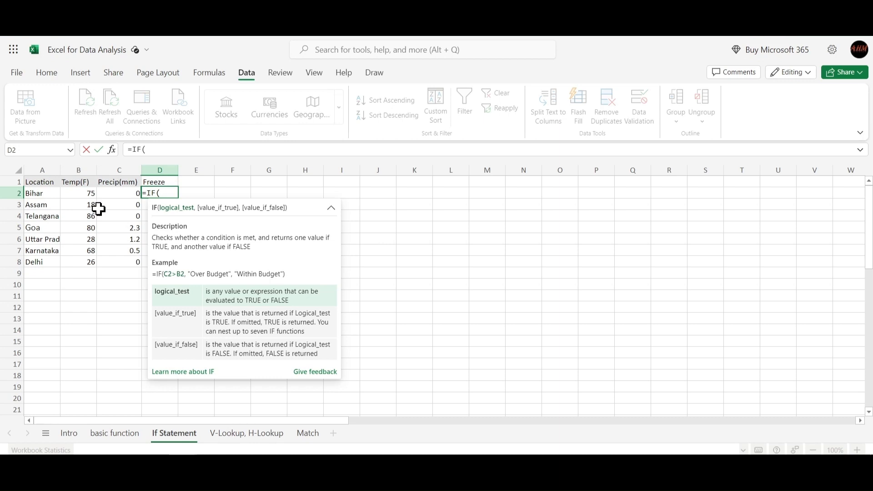
left_click(85, 194)
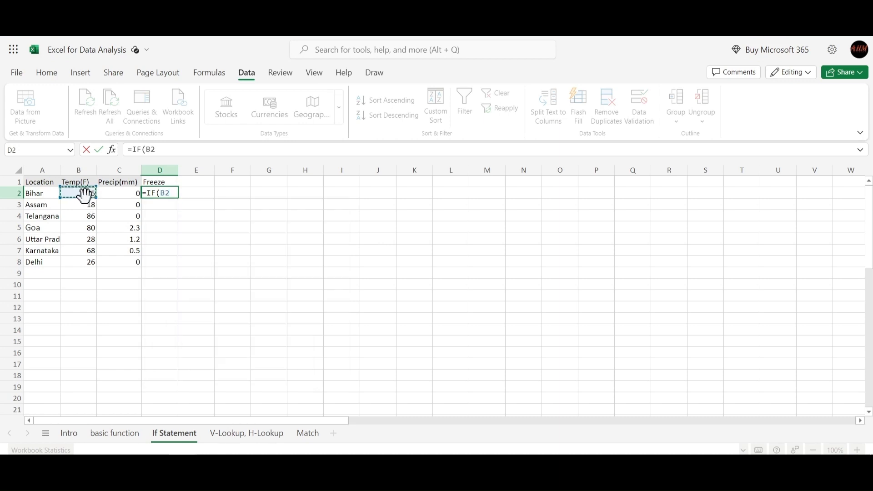
type("<32")
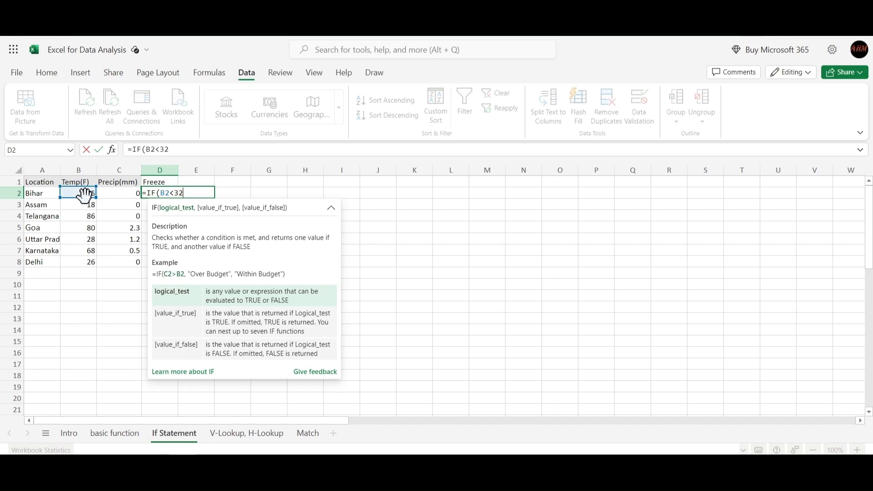
type(",")
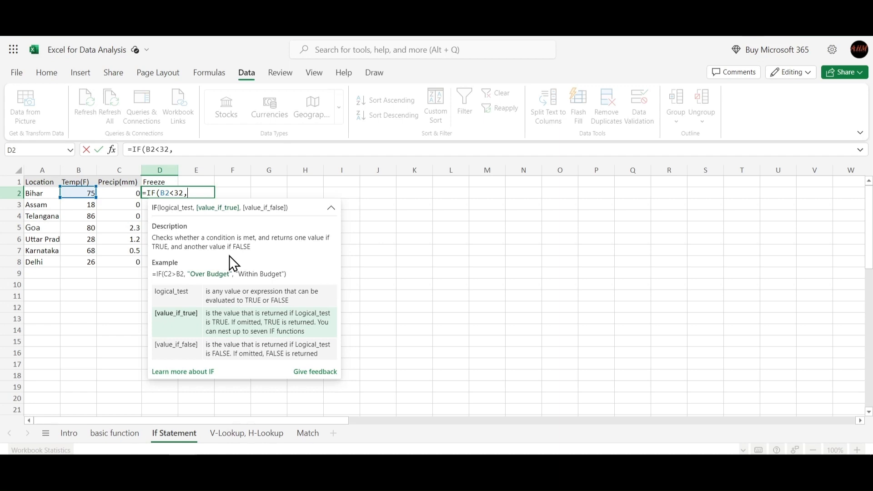
Complete the IF formula in D2 so it returns "Yes" when true and "No" when false
type("\"\"")
type("Yes")
type(",")
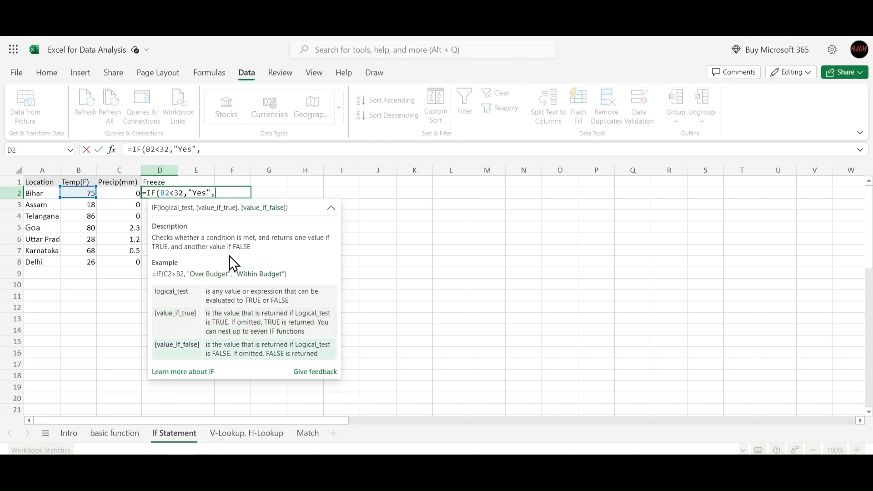
type("\"\"NO)")
key("BackSpace")
key("BackSpace")
key("BackSpace")
type("o\")")
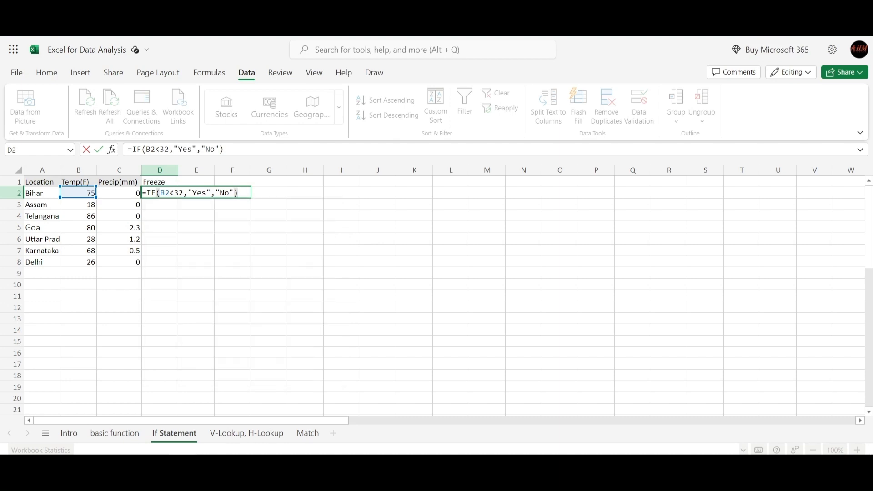
key("Return")
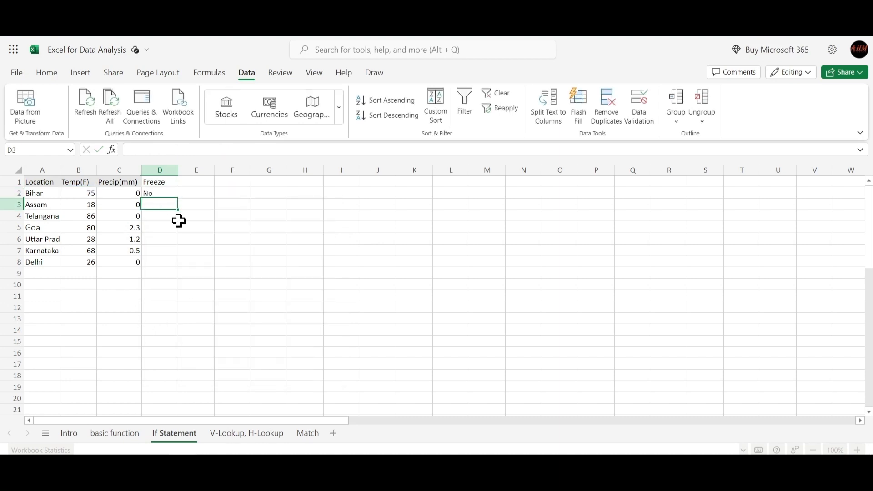
Try to fill the IF formula from D2, and move the copy in E2 back to D2
left_click(152, 193)
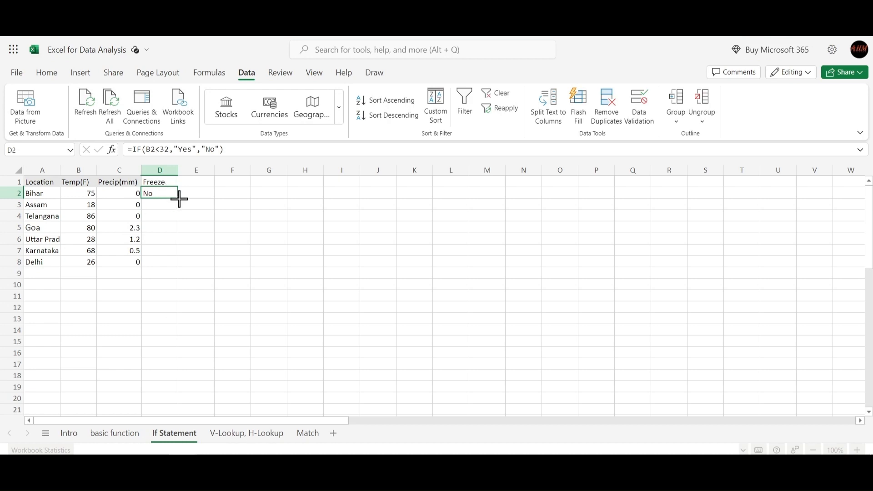
left_click_drag(177, 198, 179, 198)
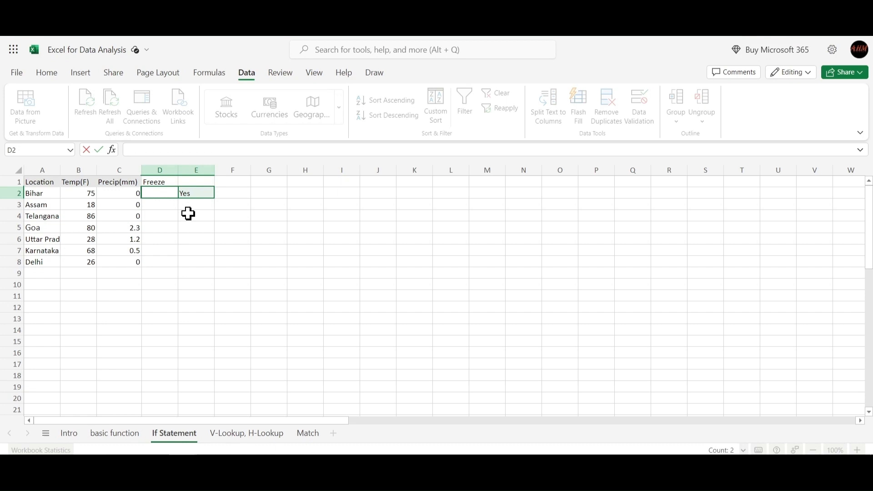
left_click(195, 195)
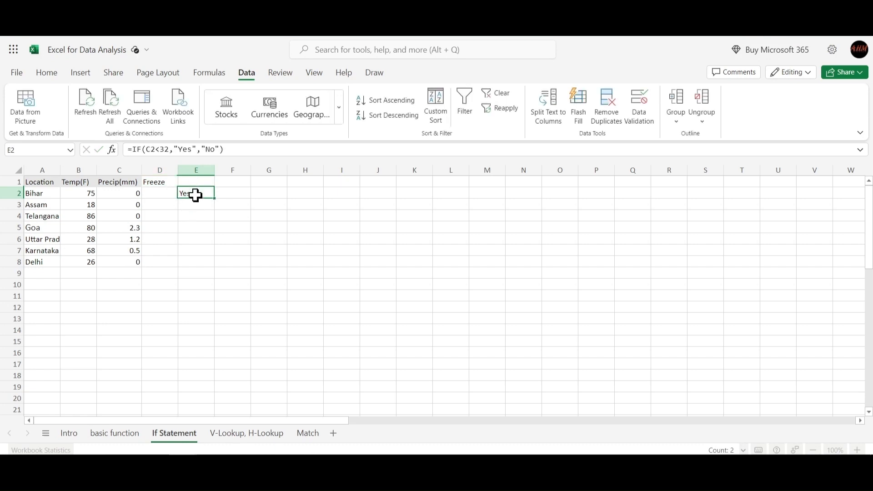
key("ctrl+c")
left_click(152, 196)
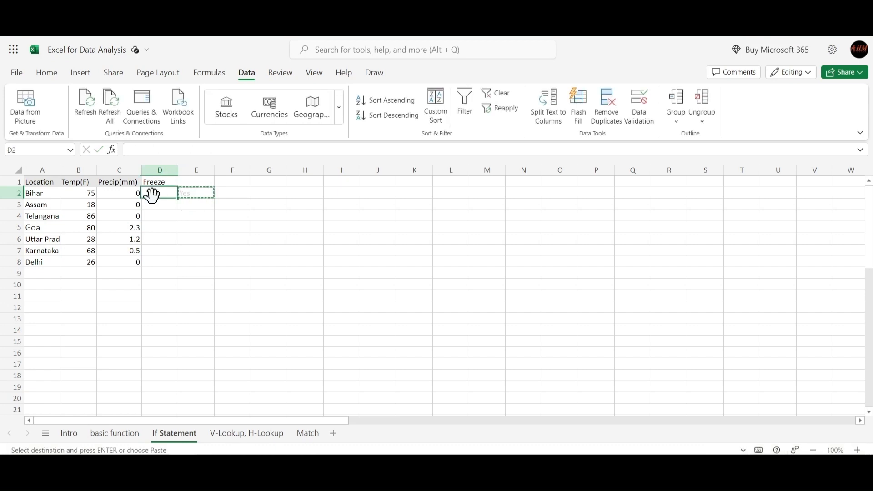
key("ctrl+v")
left_click(198, 205)
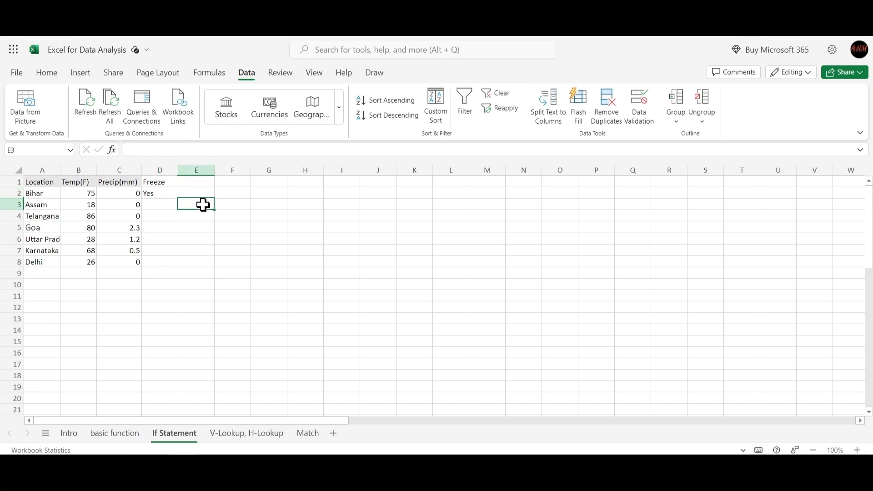
Delete the misplaced formula from cell D2 under the Freeze heading
left_click(160, 194)
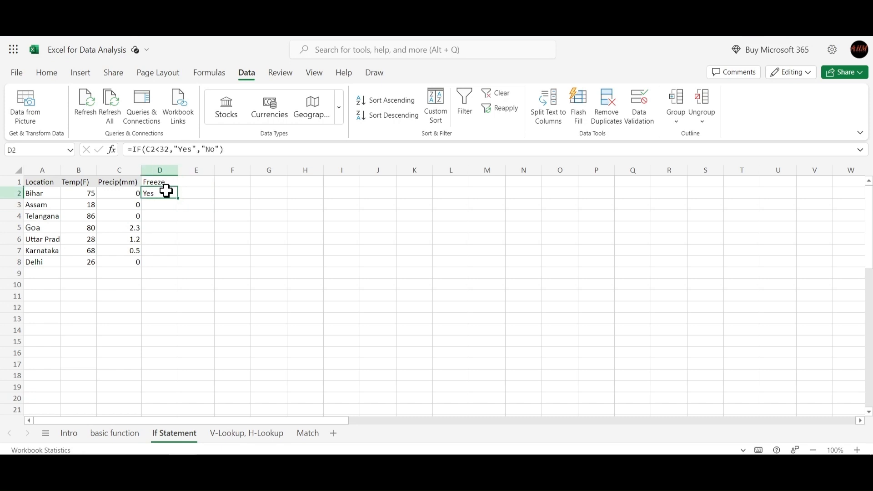
key("Delete")
key("Return")
Begin a new IF formula in the empty D2 cell that tests whether B2 is less than 32
double_click(162, 193)
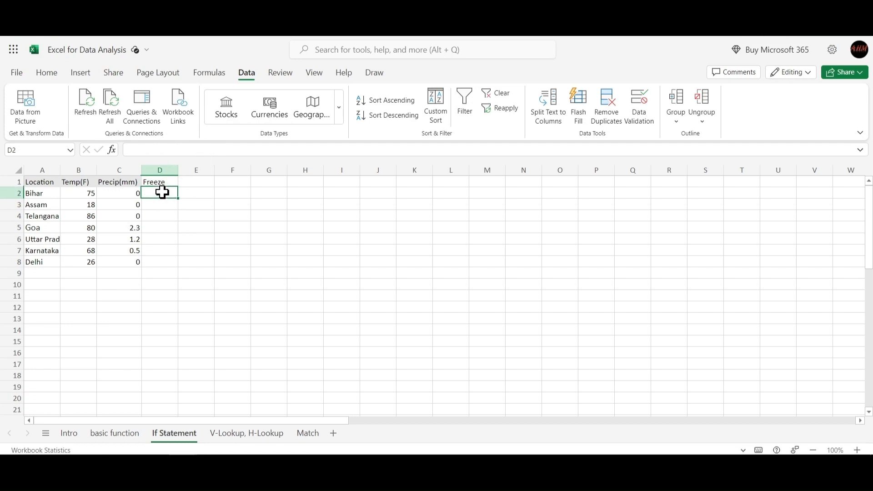
type("=")
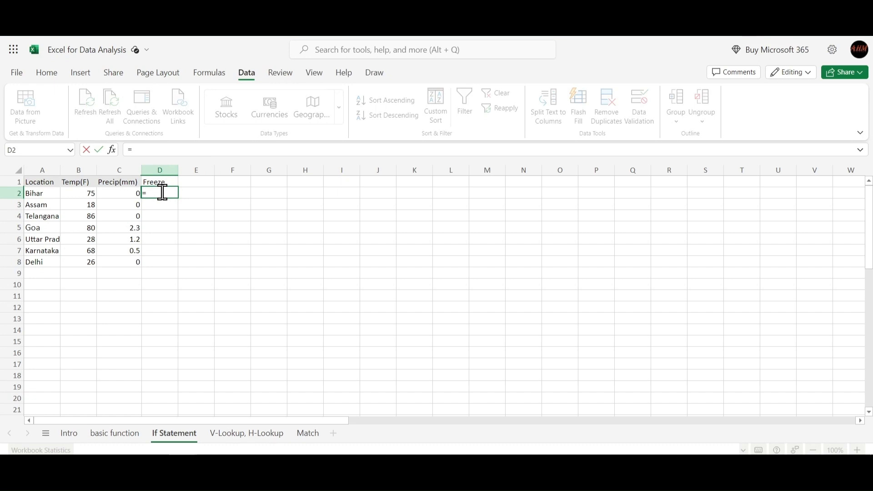
type("if")
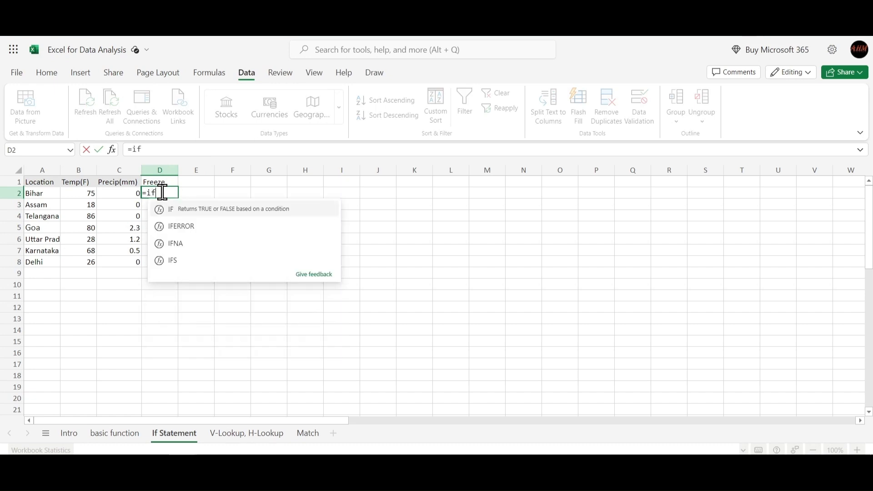
key("Tab")
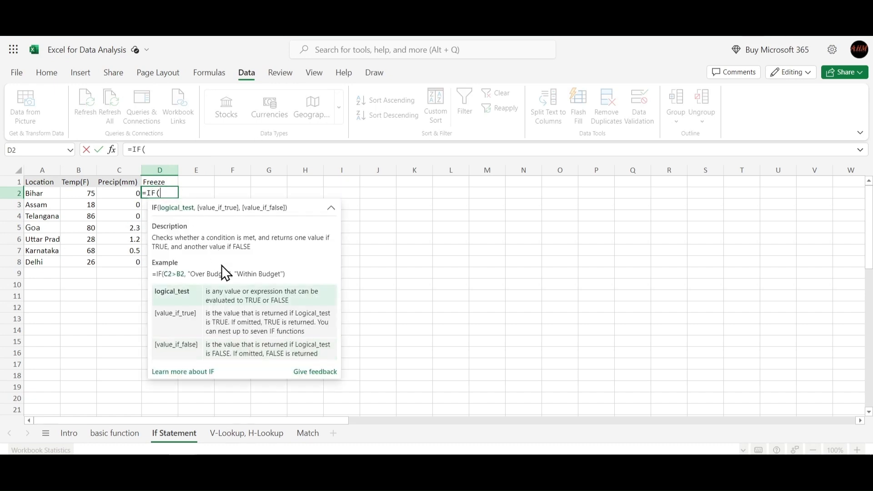
left_click(85, 195)
type("<32")
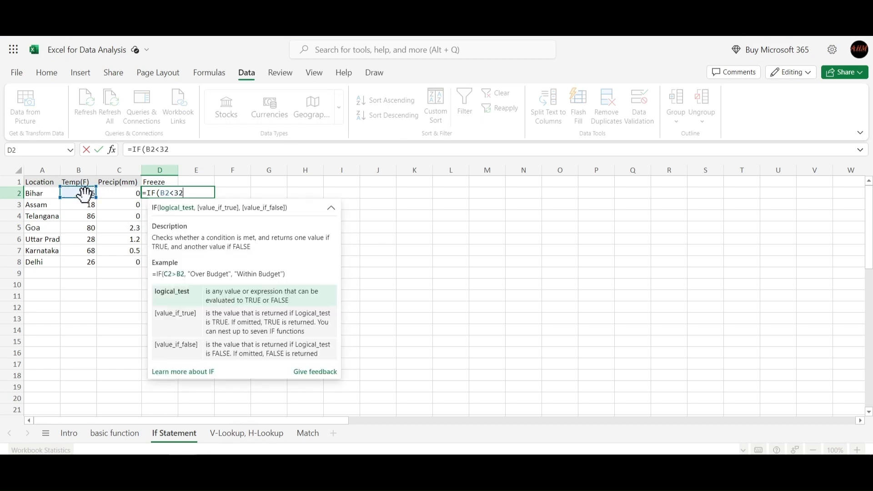
Add "Yes" as the true value and "No" as the false value, and enter the formula =IF(B2<32,"Yes","No")
type(",\"\"")
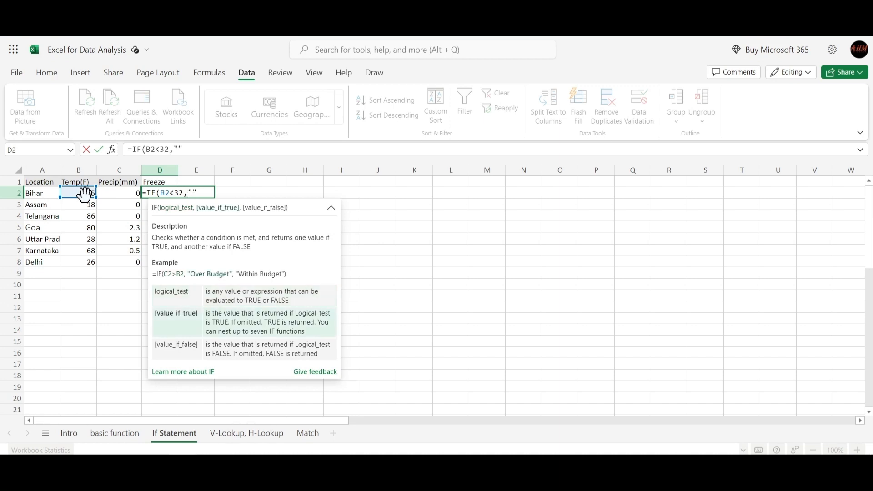
key("Left")
type("Yes")
key("Right")
type(",\"Yes\",")
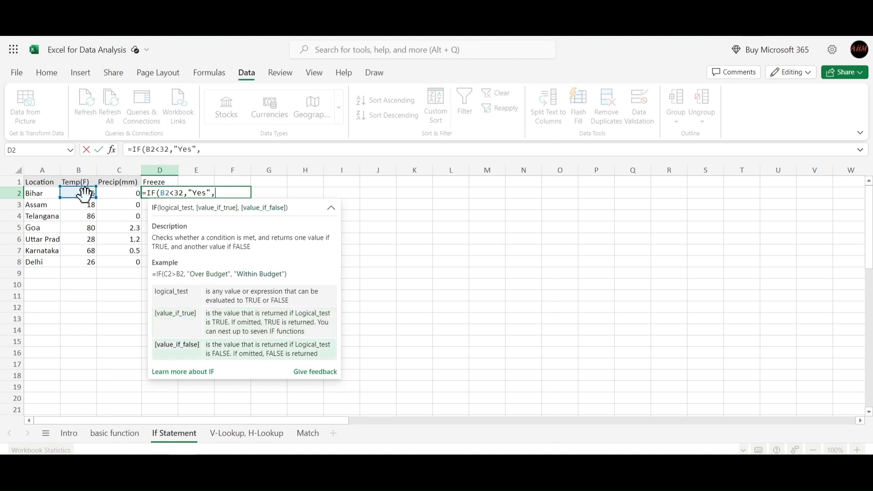
type("\"No")
key("Right")
type(")")
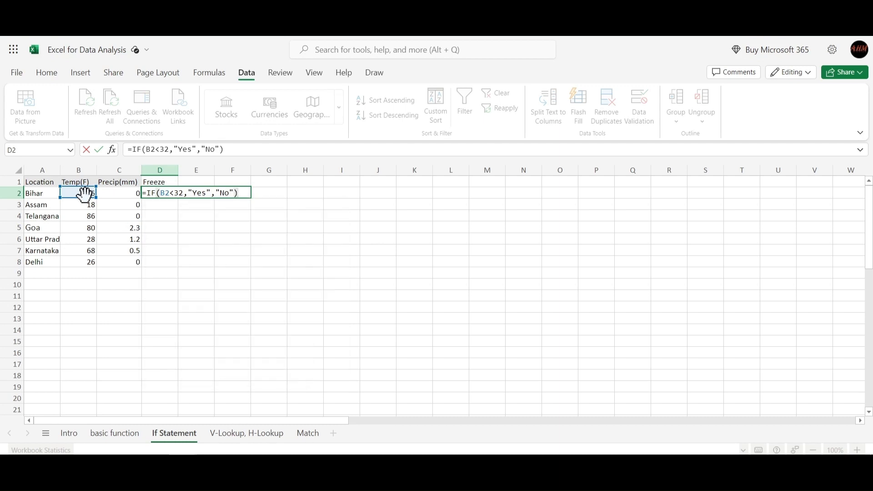
key("Return")
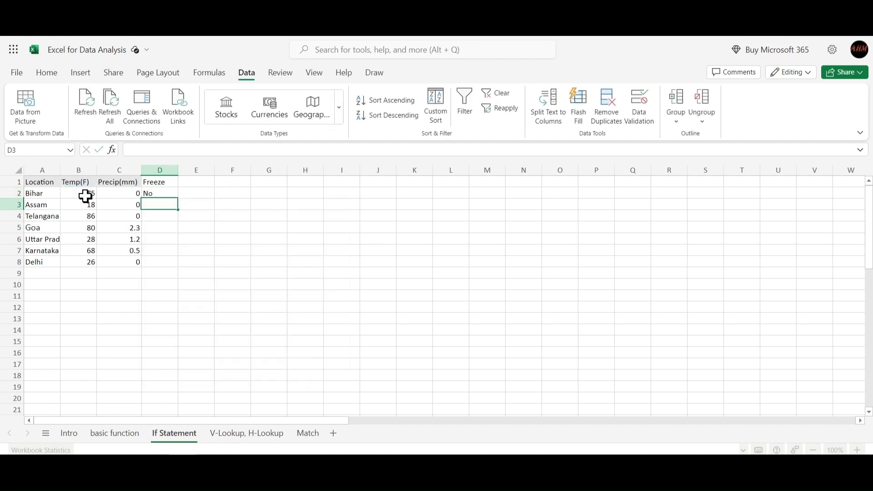
Fill the Freeze formula from D2 down through D8 for all locations
left_click(162, 195)
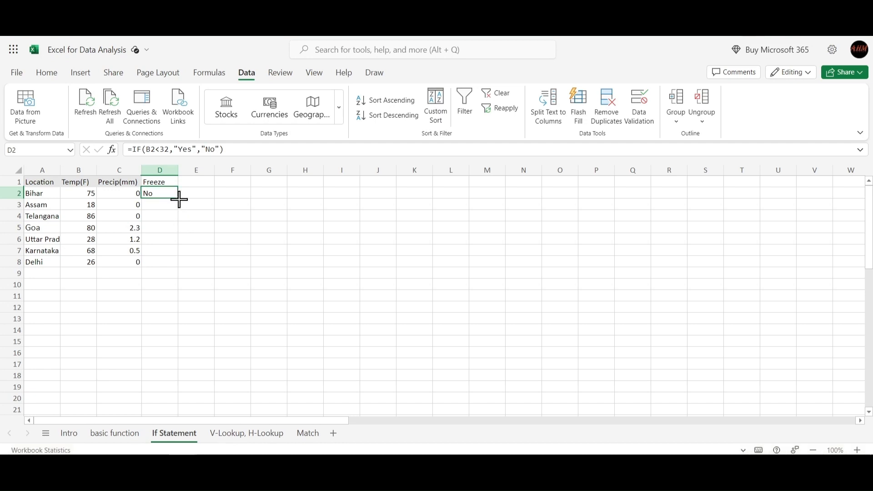
left_click_drag(179, 200, 173, 264)
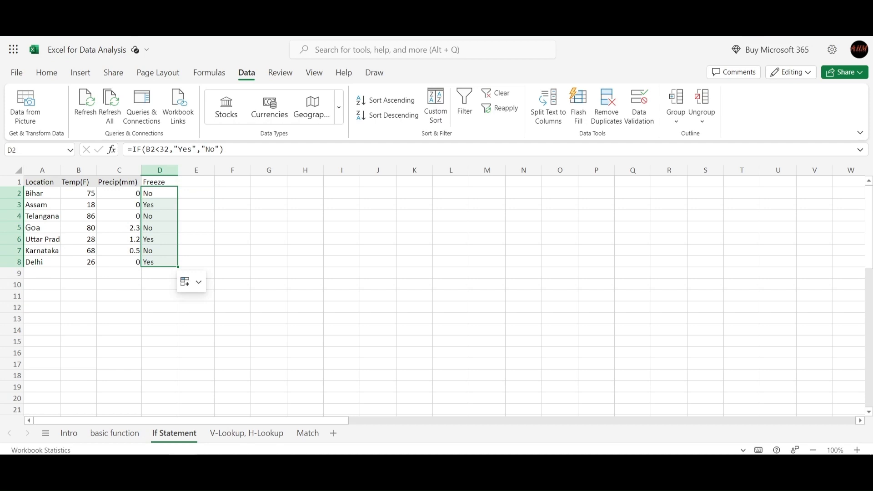
left_click(213, 213)
Add the column heading Climate in cell E1
left_click(188, 191)
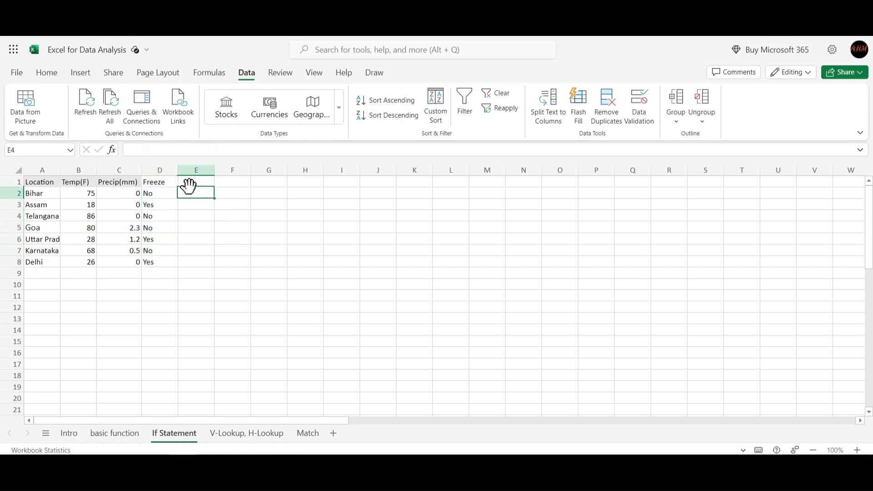
left_click(186, 180)
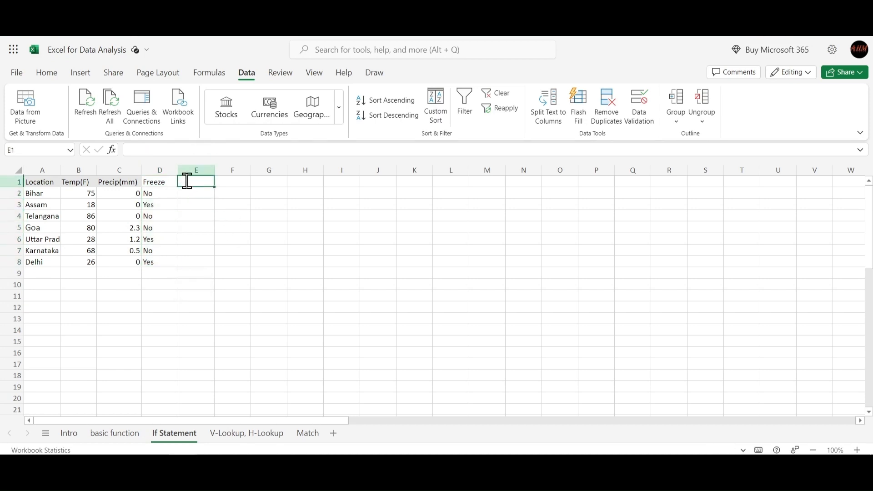
type("Climate")
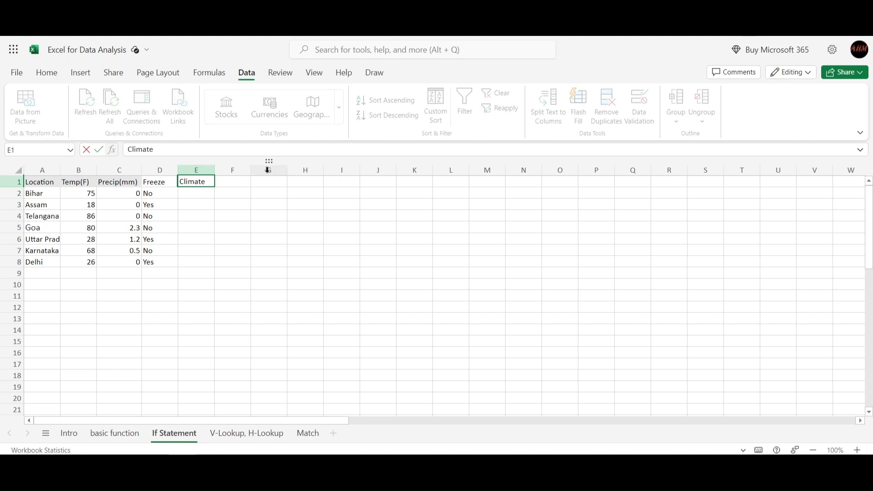
key("Return")
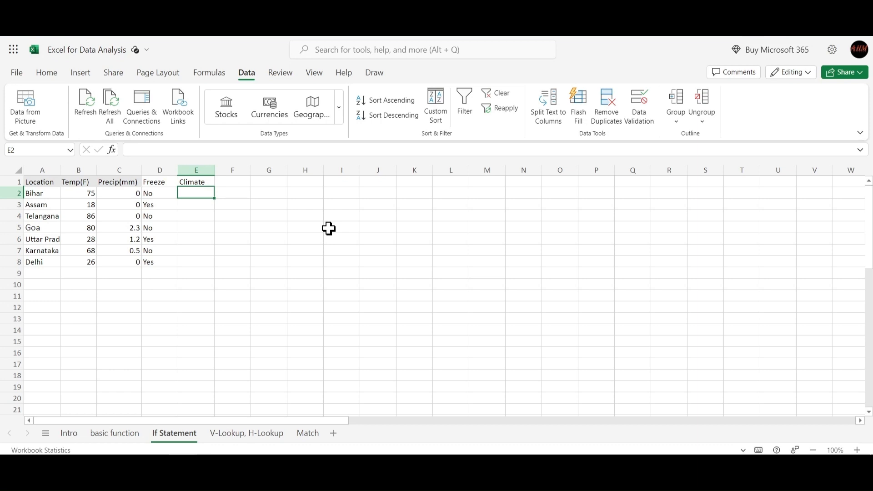
Begin an IF formula in E2 that tests whether B2 is less than 40, with "Cold" as the true value
type("=IF(")
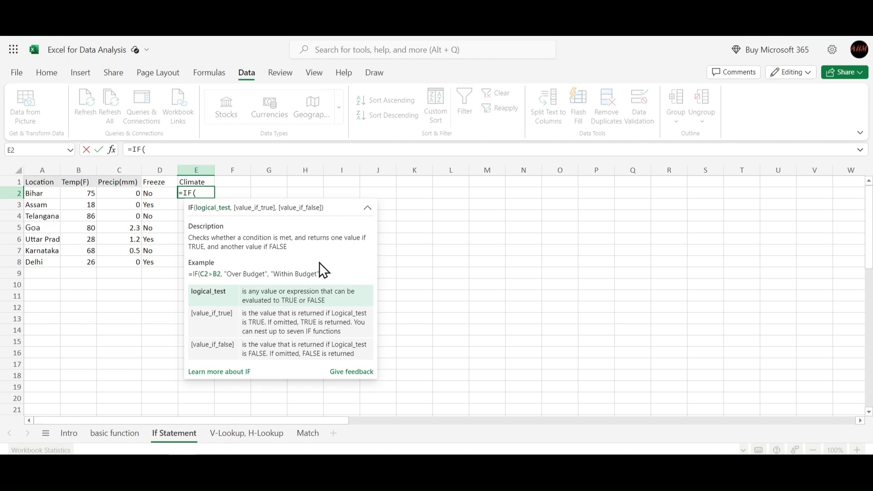
left_click(79, 194)
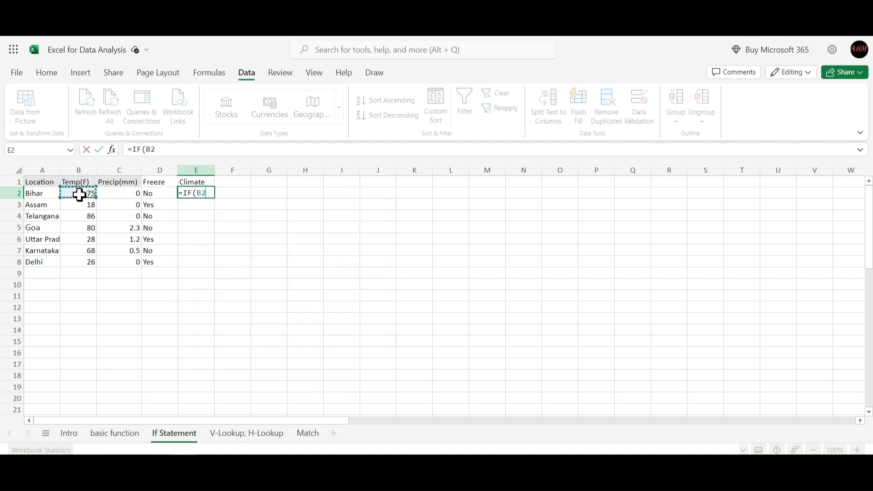
type("<")
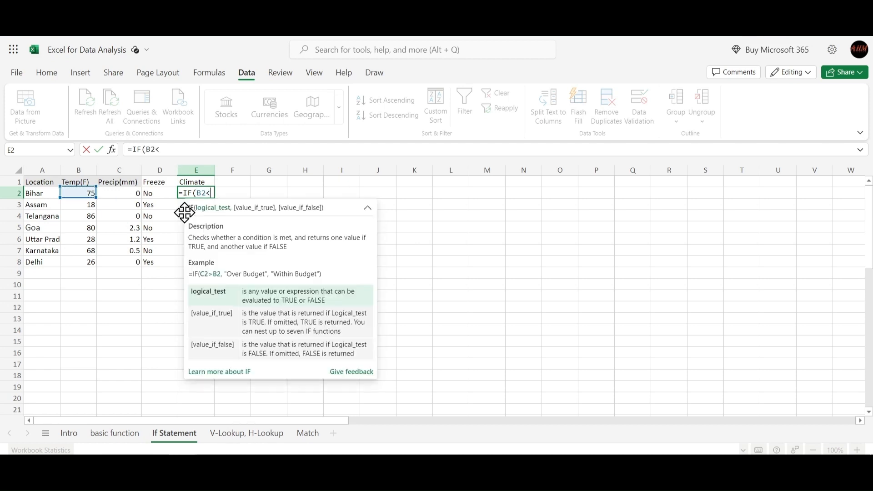
type("40,")
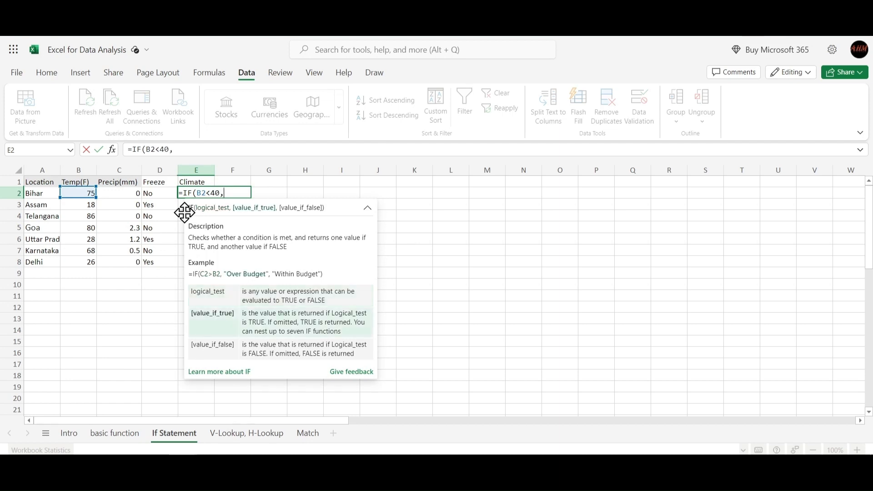
type("\"\"")
type("Cold")
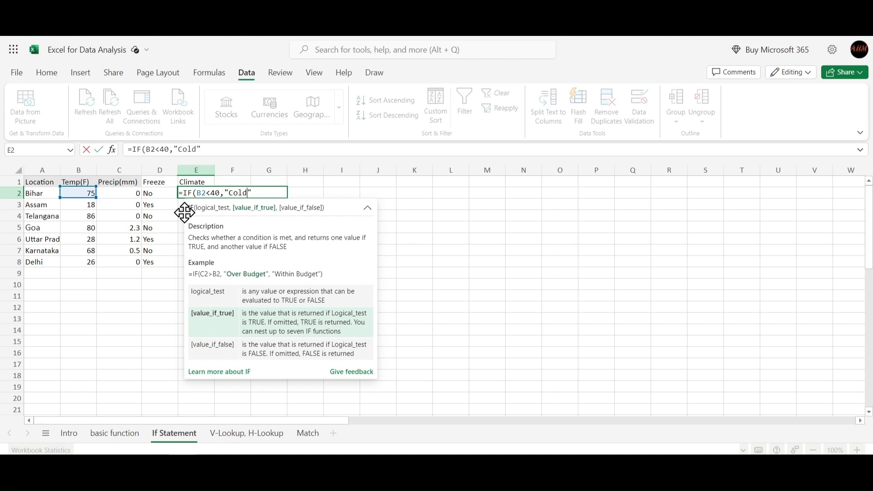
type(",")
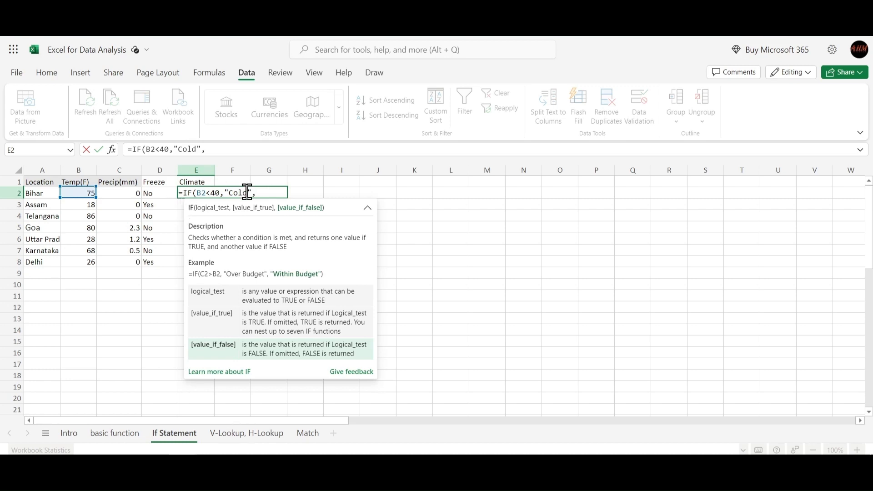
Nest a second IF as the false value, testing B2>80 with "Hot" if true and "Mild" if false, and enter the formula
type("if")
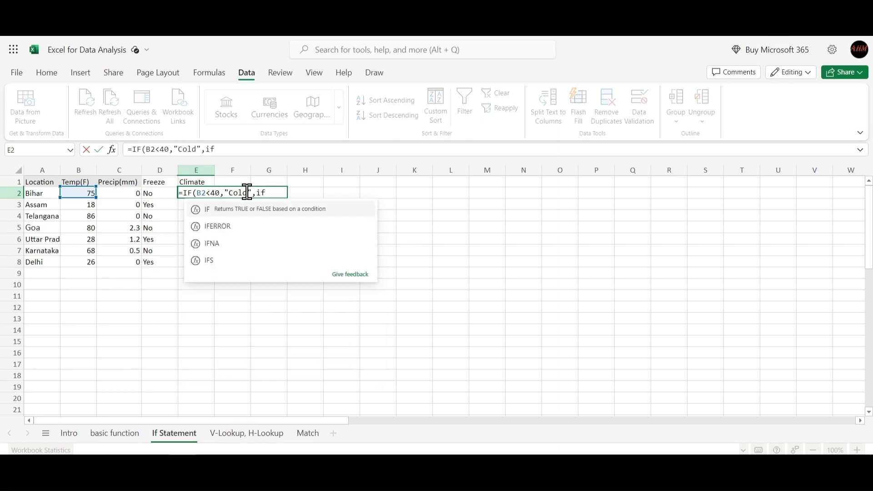
key("Tab")
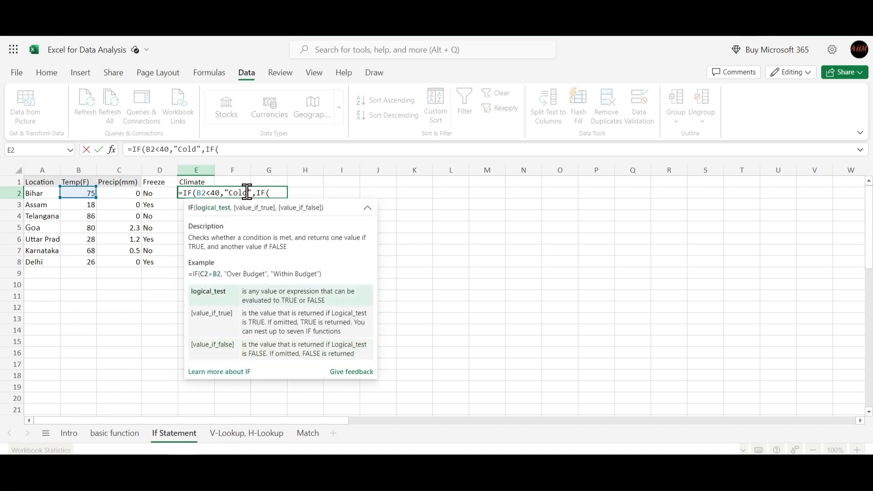
left_click(79, 193)
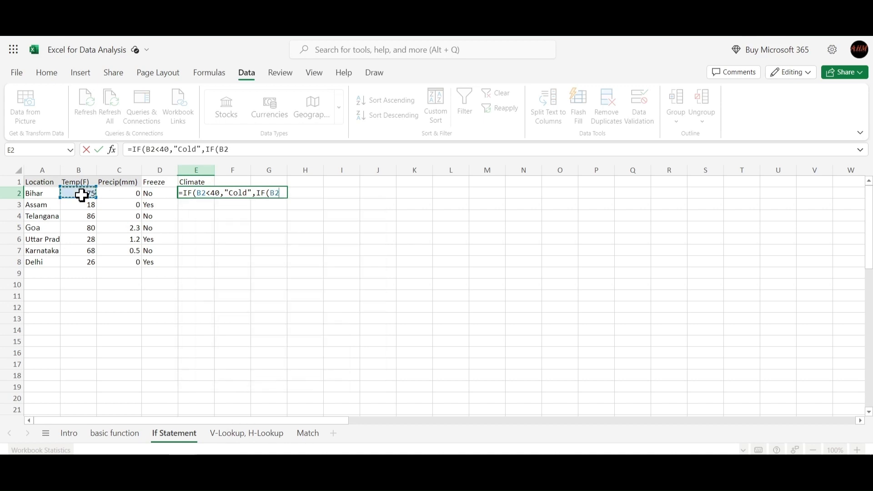
type(">")
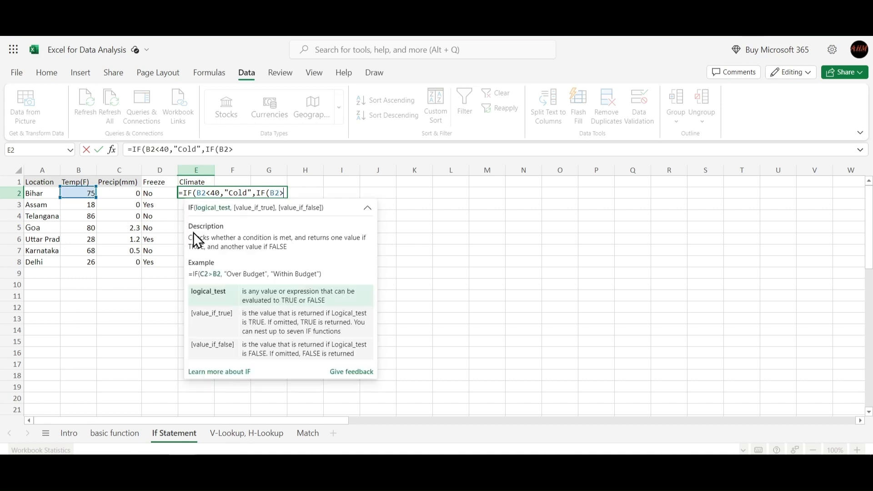
type("80")
type(",\"\"")
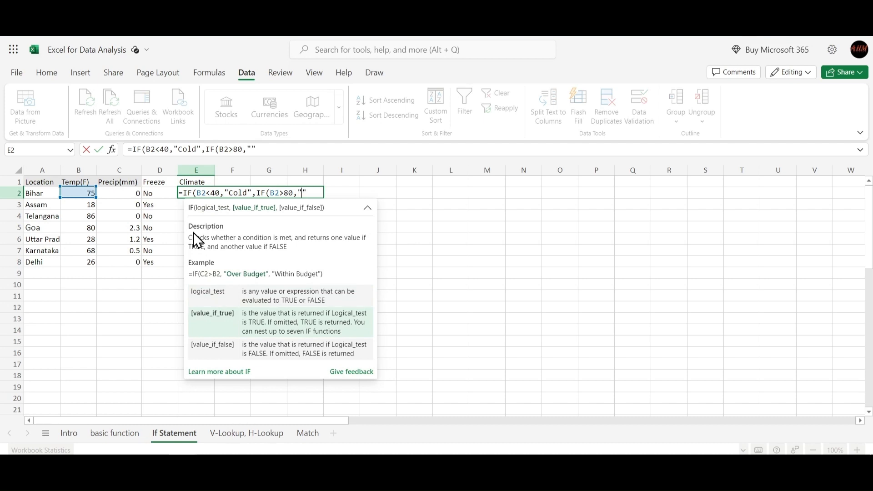
key("Left")
type("Hot")
type(",")
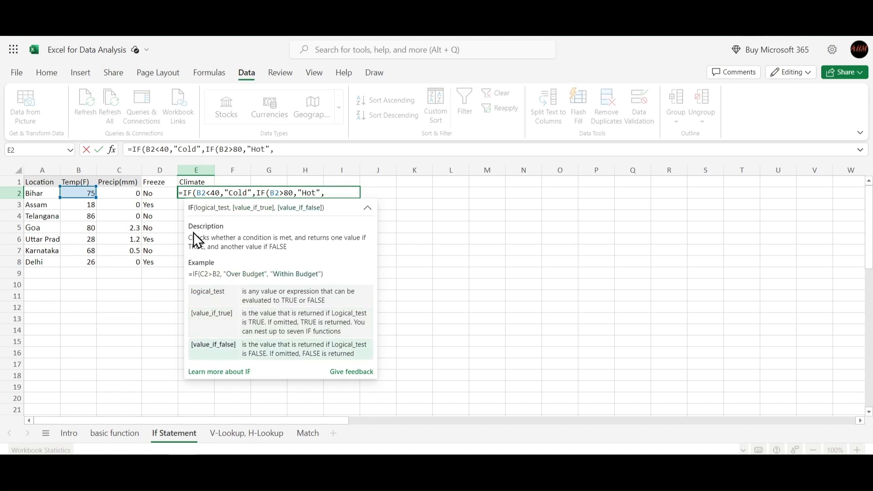
type("\"\"Mild)")
key("Return")
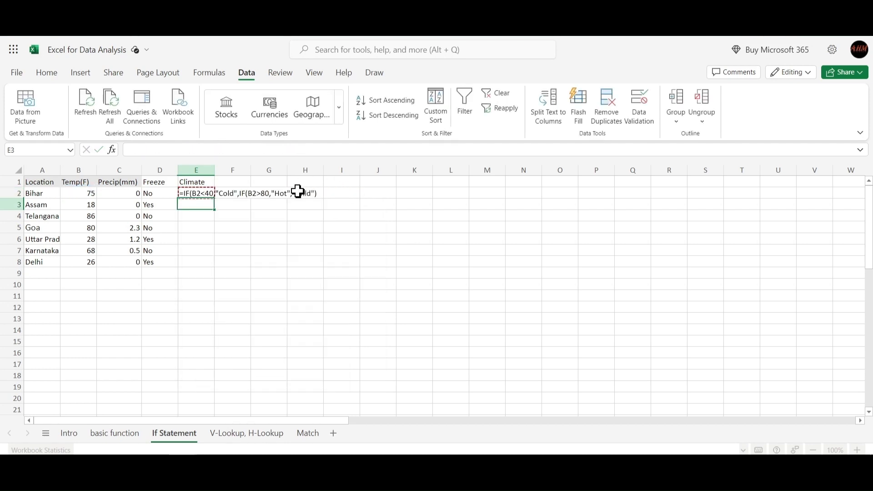
Add the missing closing parenthesis so E2 reads =IF(B2<40,"Cold",IF(B2>80,"Hot","Mild"))
double_click(190, 194)
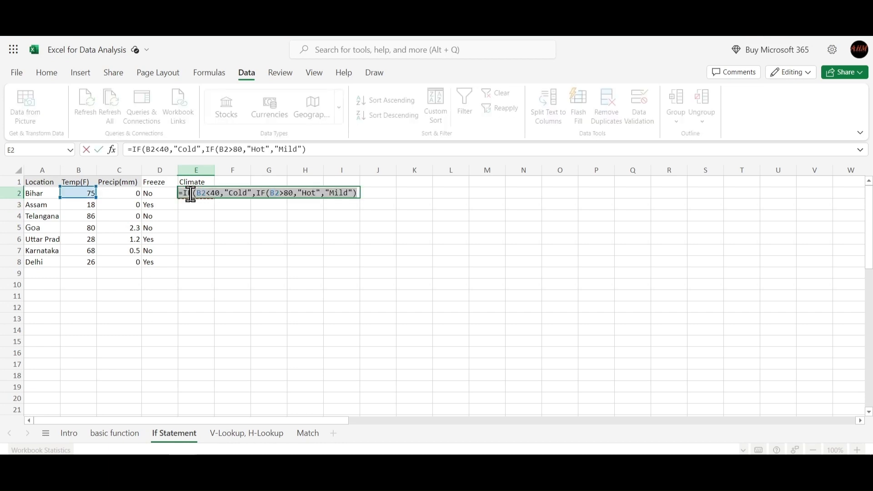
left_click(358, 195)
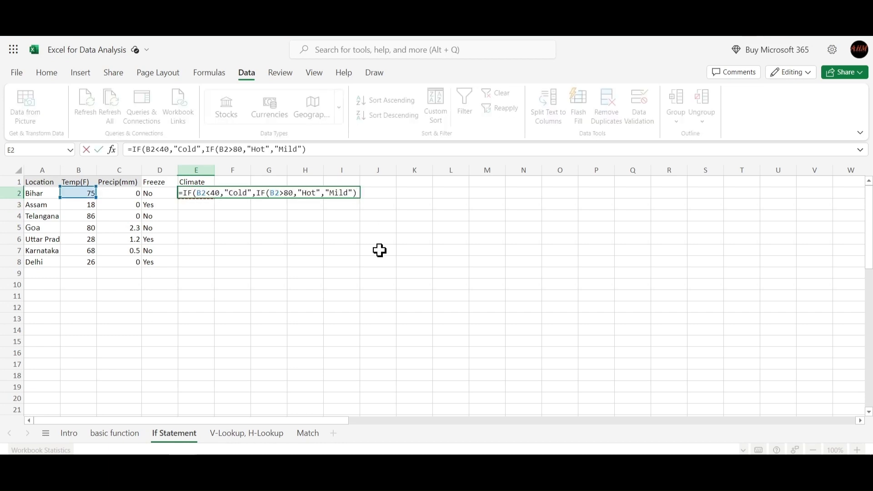
type(")")
key("Return")
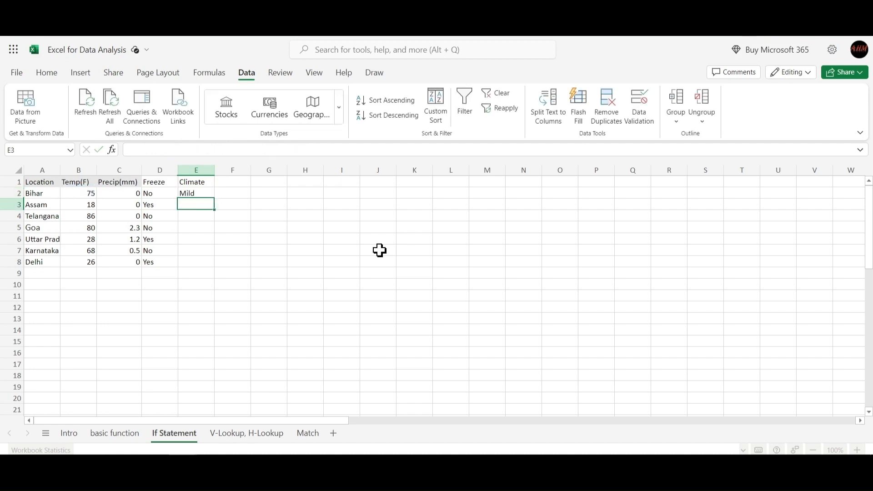
Fill the Climate formula from E2 down through E8 for all locations
left_click(196, 193)
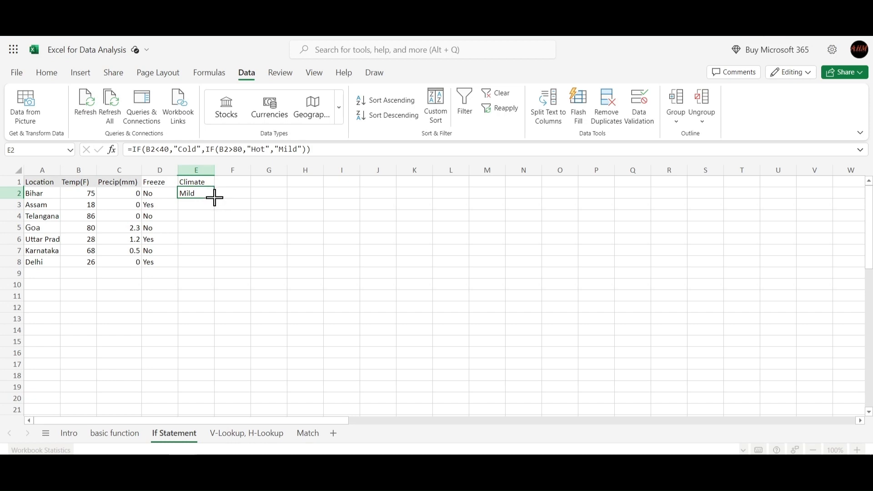
left_click_drag(215, 198, 204, 266)
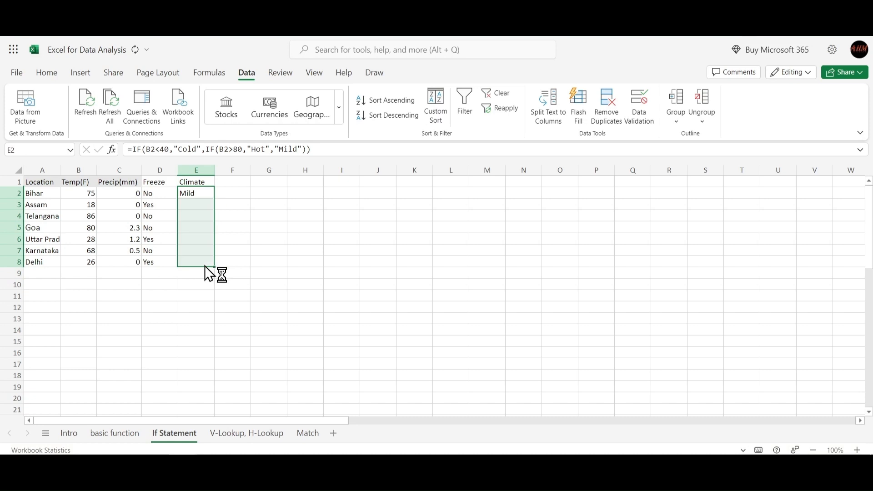
left_click(249, 216)
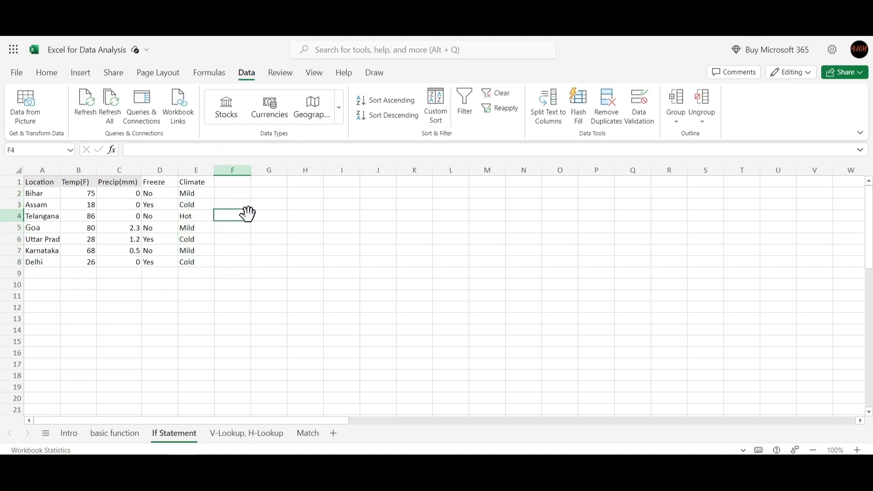
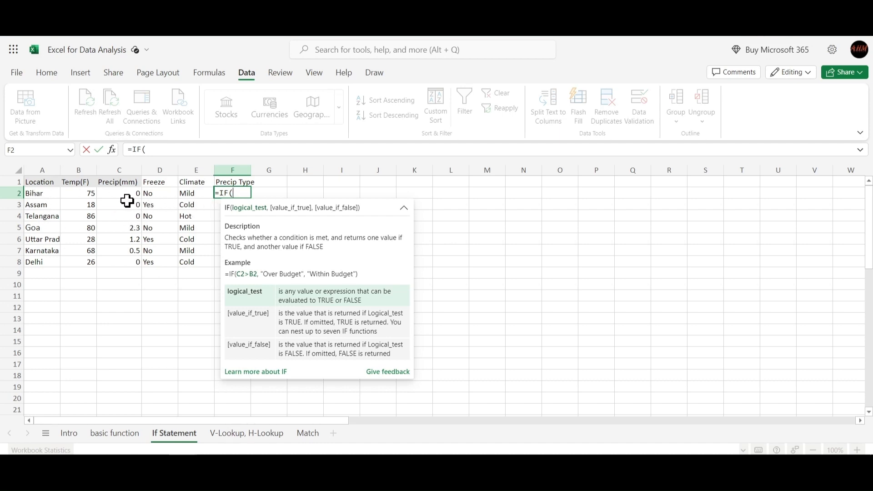
Add AND(D2="Yes",C2>0) as the logical test of the IF formula in F2 under Precip Type
type("AND(")
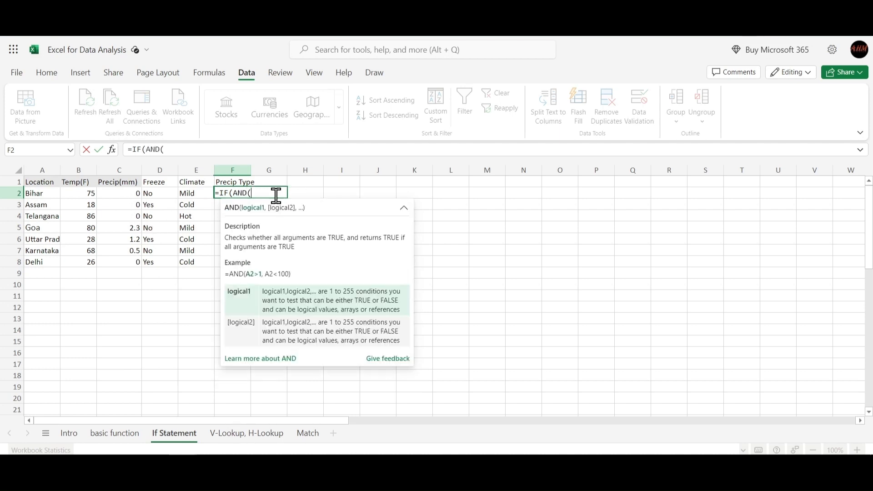
left_click(160, 194)
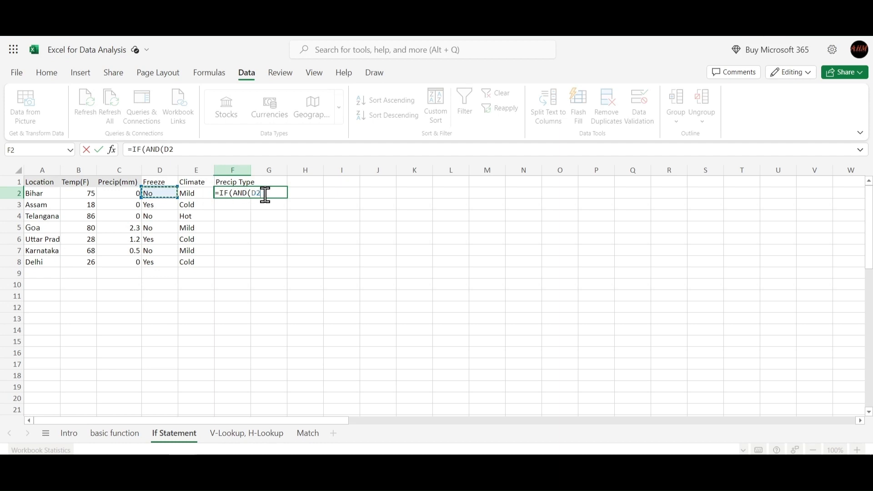
type("=\"\"")
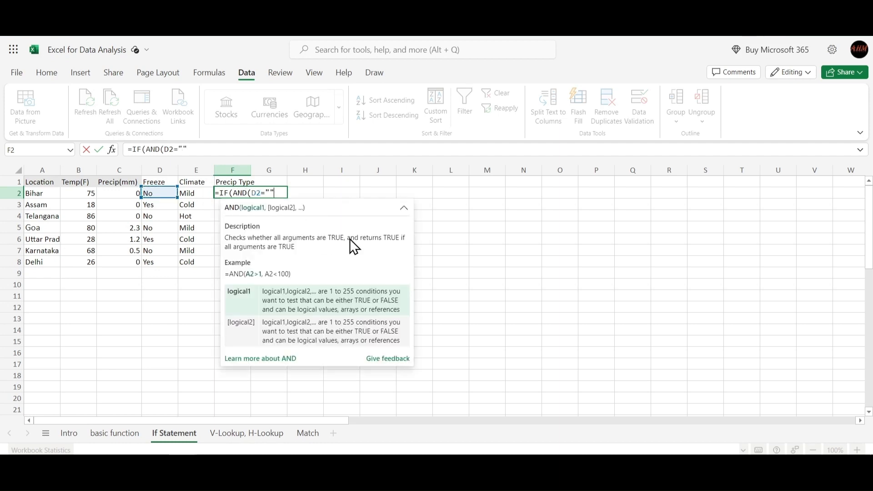
key("Left")
type("Yes")
key("Right")
type(",")
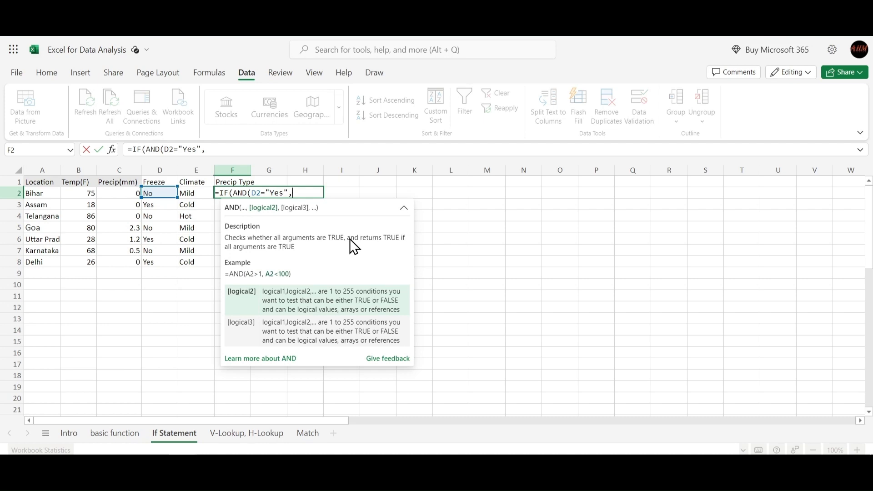
type("C2")
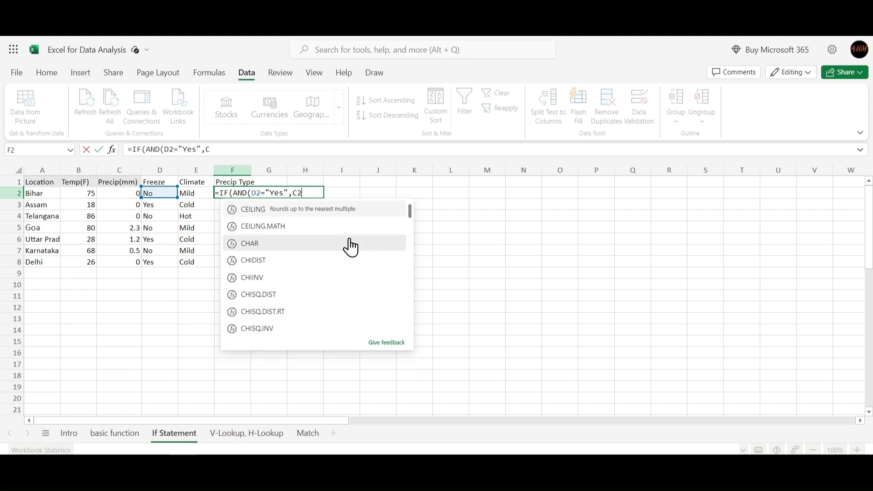
type(">0)")
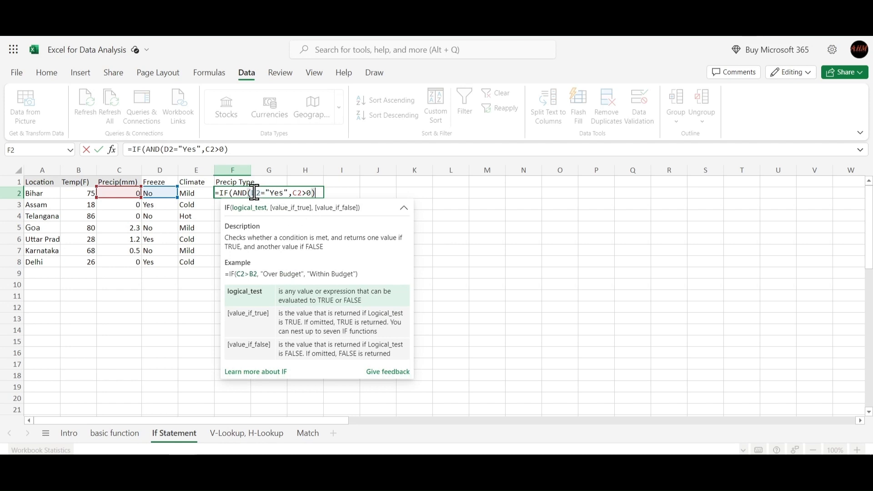
Set "Snow" as the true value of the IF formula in F2
type(",")
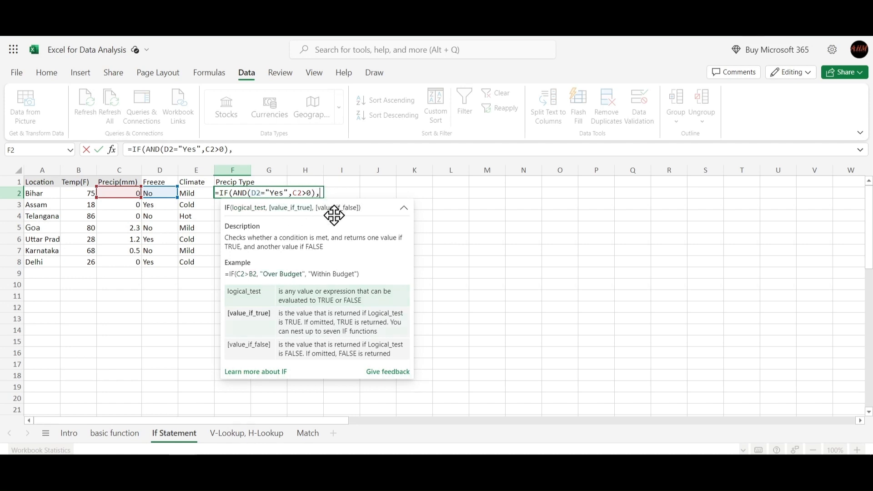
type("\"\"Snow")
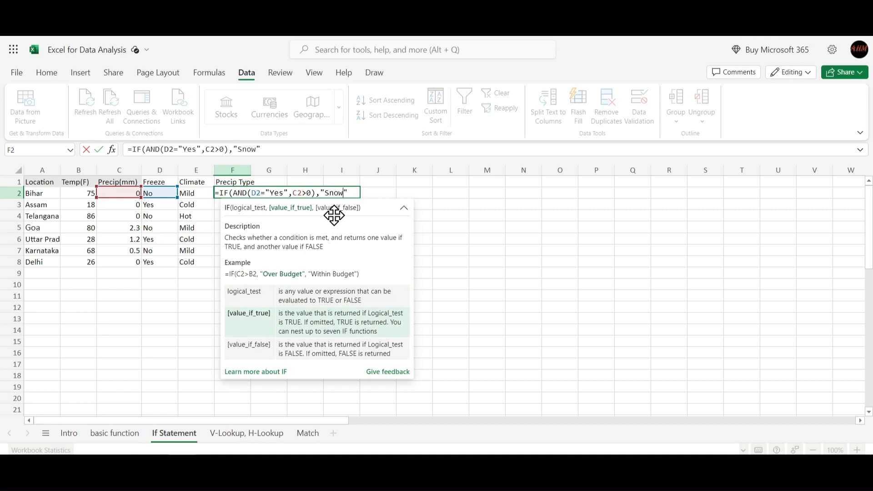
type(",")
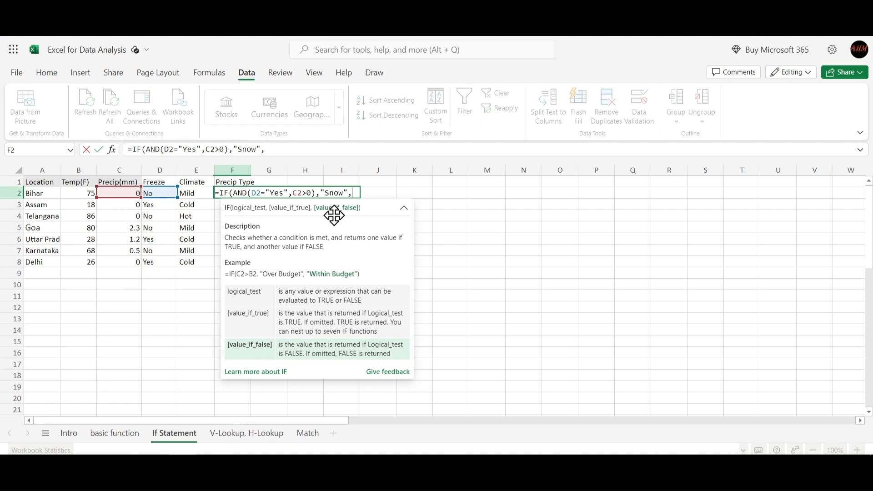
Nest an IF as the false value of the F2 formula, with AND(D2="No",C2>0) as its logical test
type("IF(")
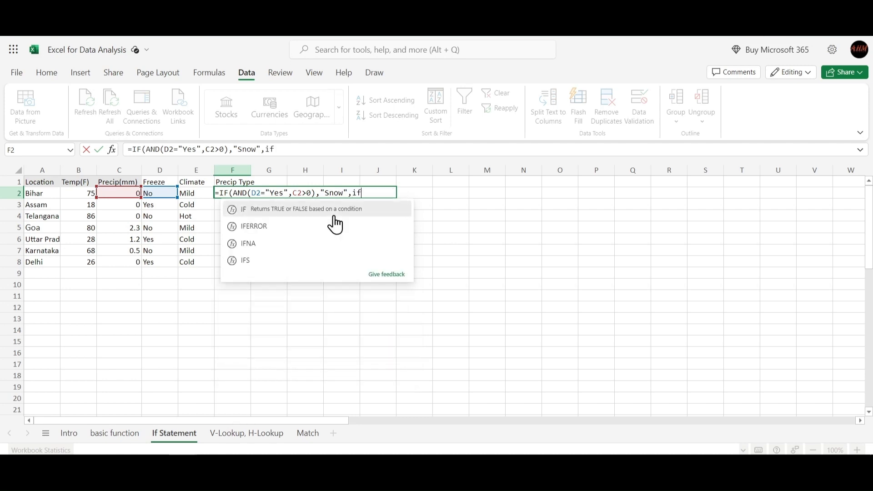
type("AN")
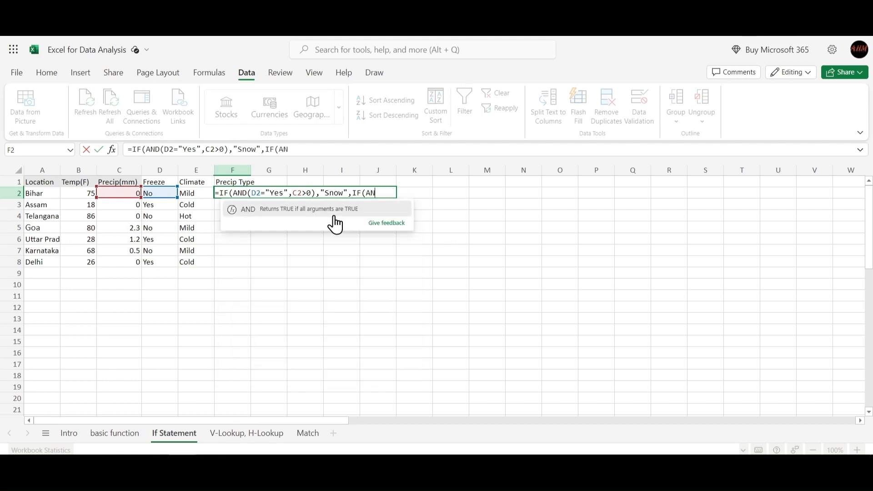
type("D")
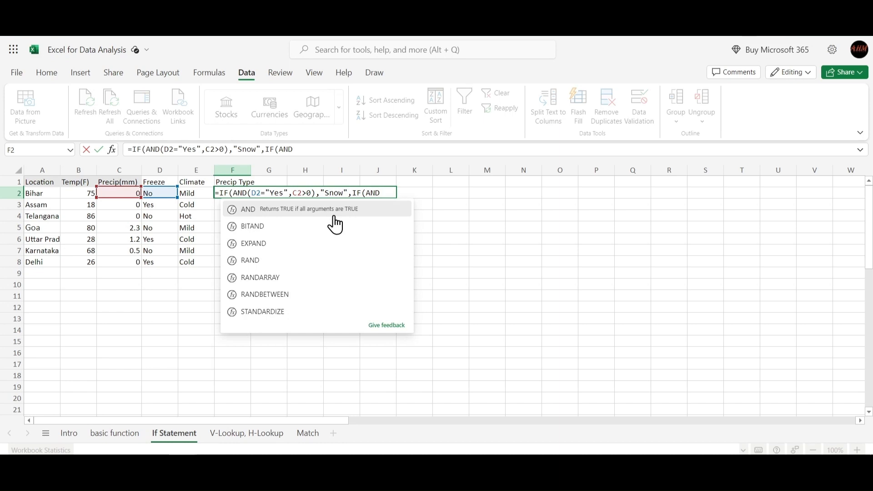
type("(")
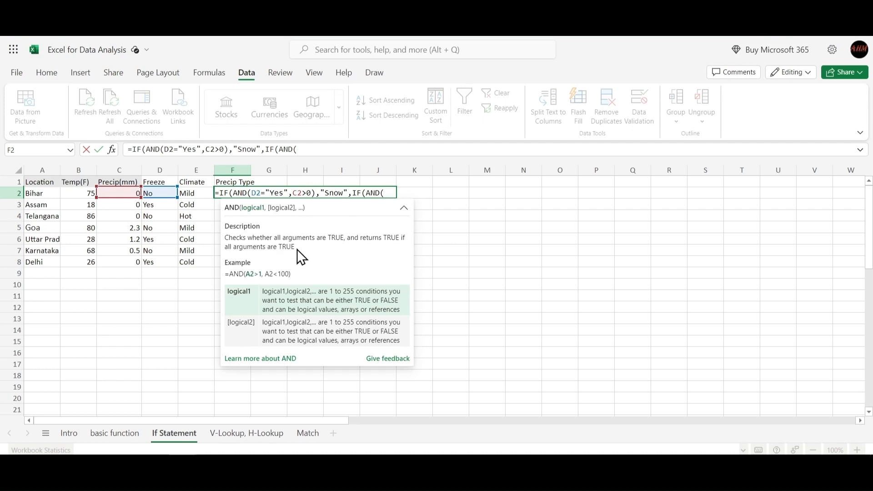
type("D2=\"")
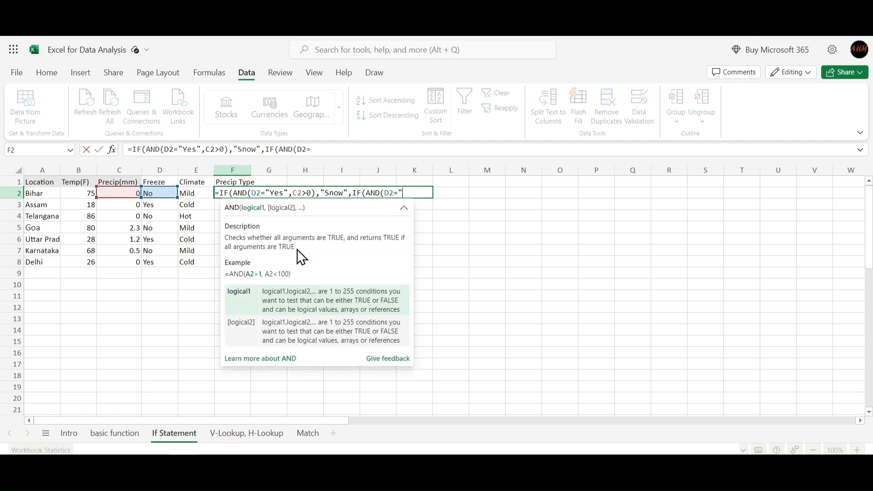
type("\"B")
key("BackSpace")
key("Left")
type("No\",C2")
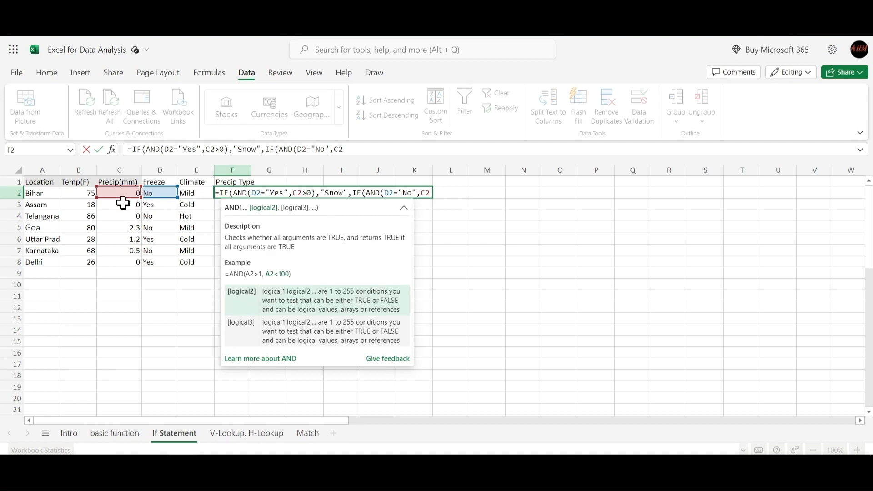
type(">0")
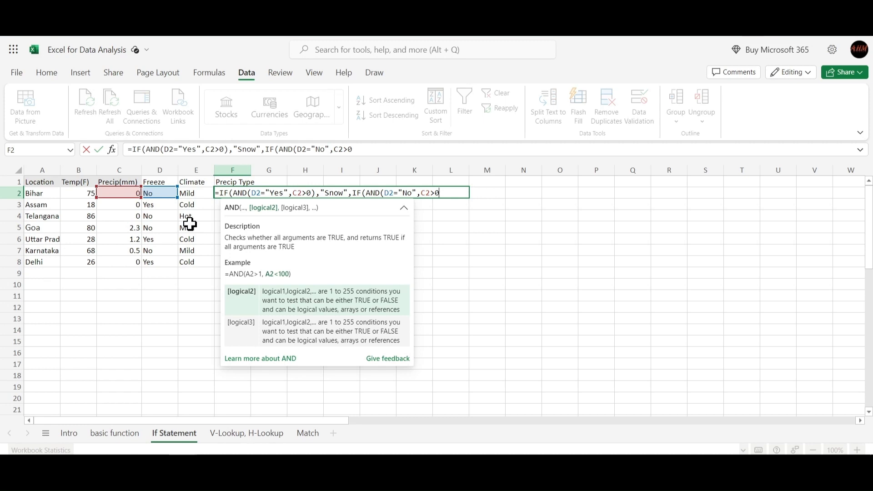
type("),")
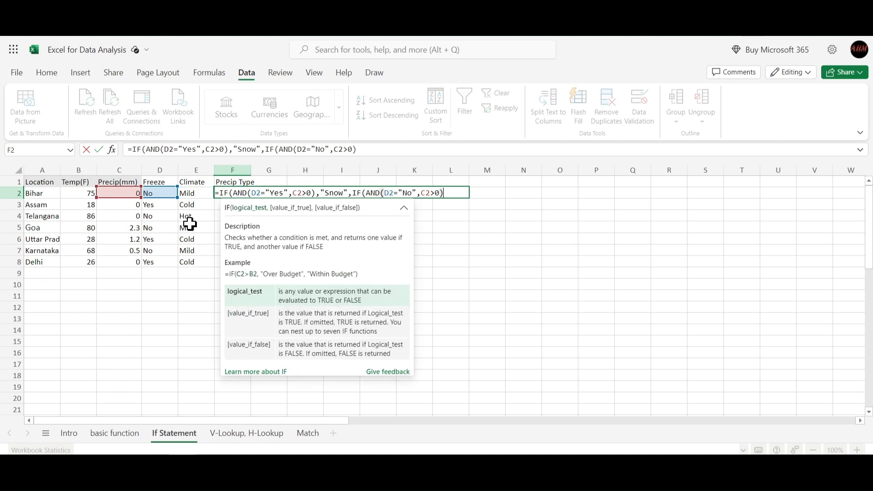
Complete the nested IF in F2 with "Rain" as the true value and "None" as the false value, closing both functions
type("\"Rain\"")
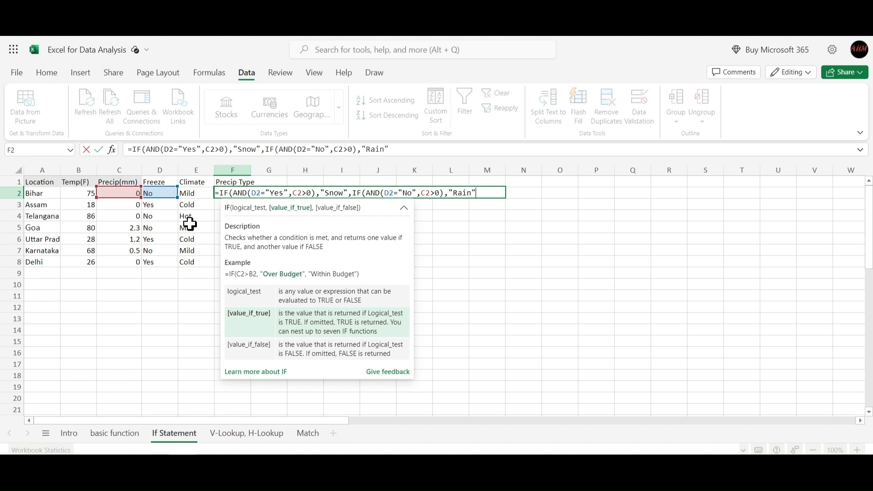
type(",")
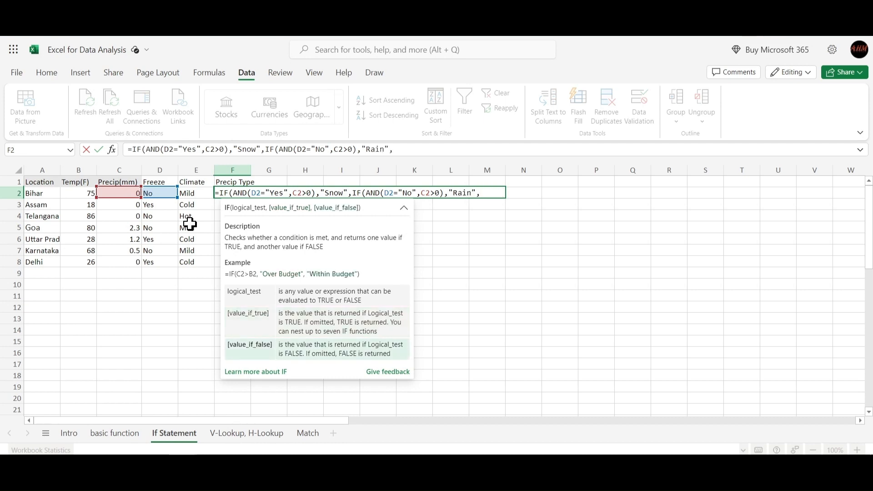
type("\"None\"))")
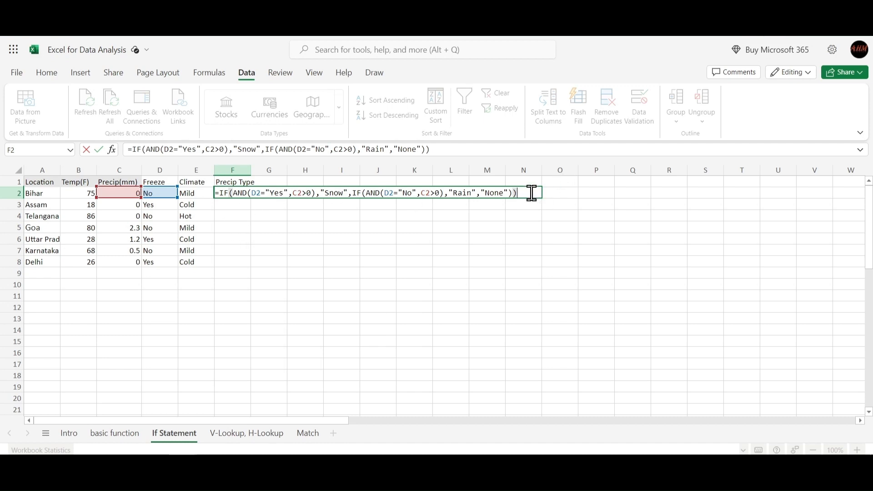
key("Return")
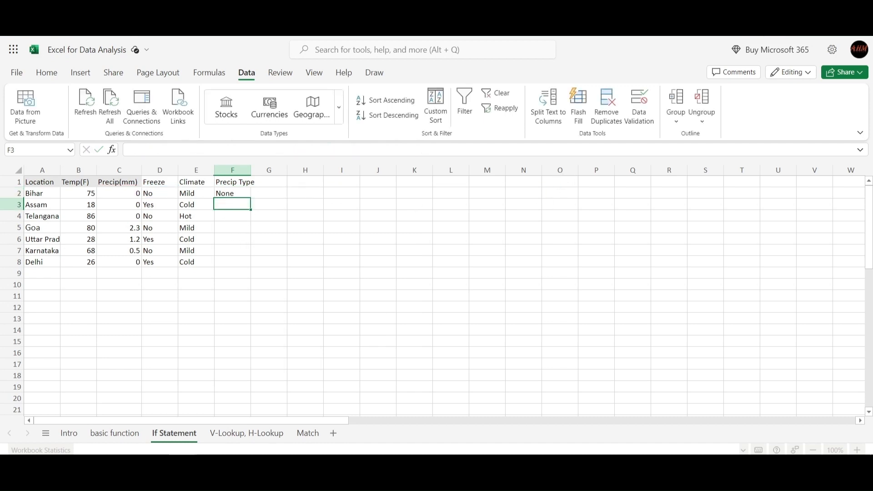
Fill the Precip Type formula from F2 down through F8 for all locations
left_click(242, 195)
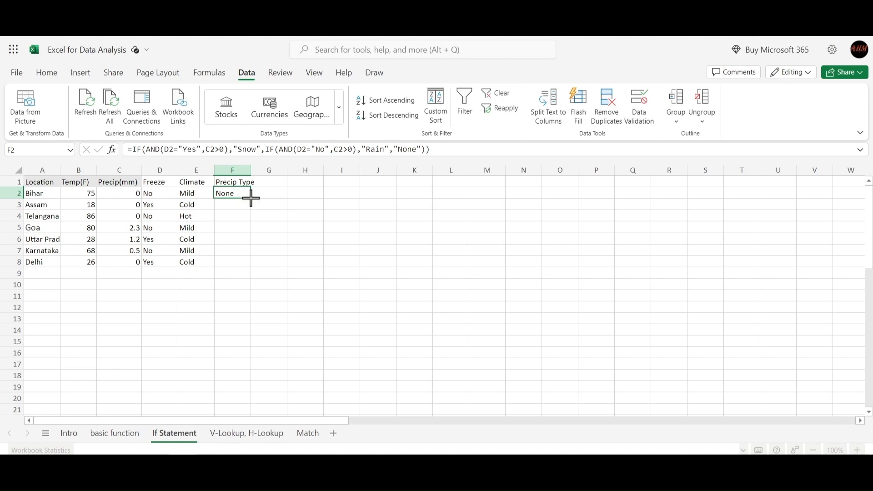
left_click_drag(251, 198, 236, 262)
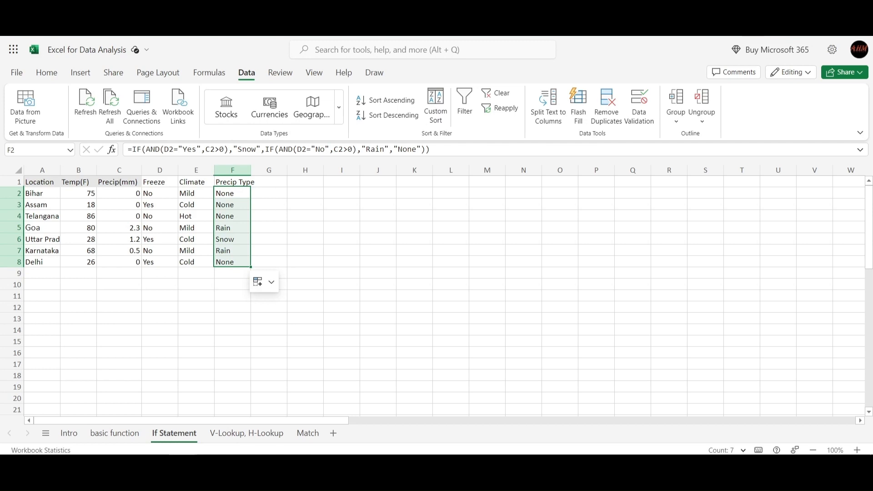
left_click(283, 205)
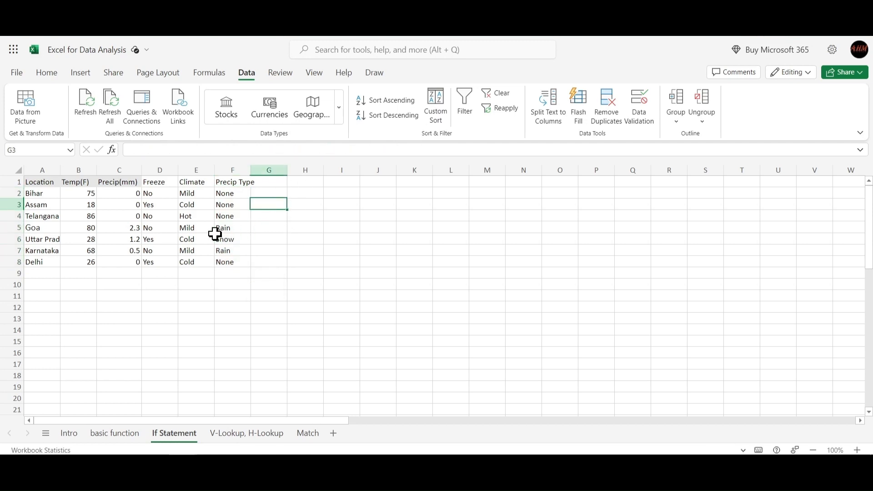
left_click(38, 231)
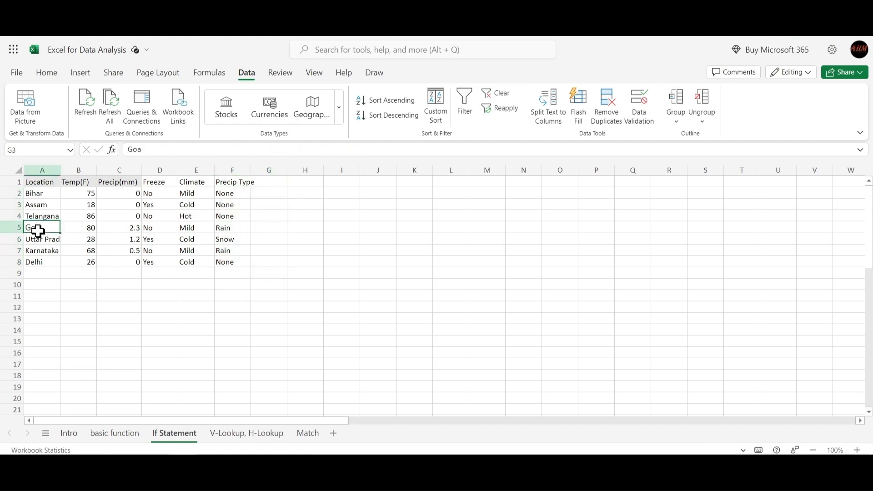
left_click(43, 239)
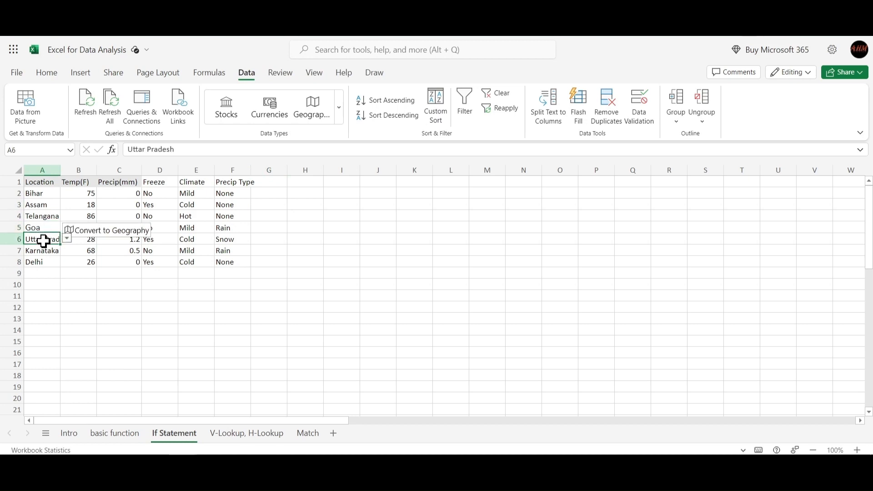
left_click(43, 261)
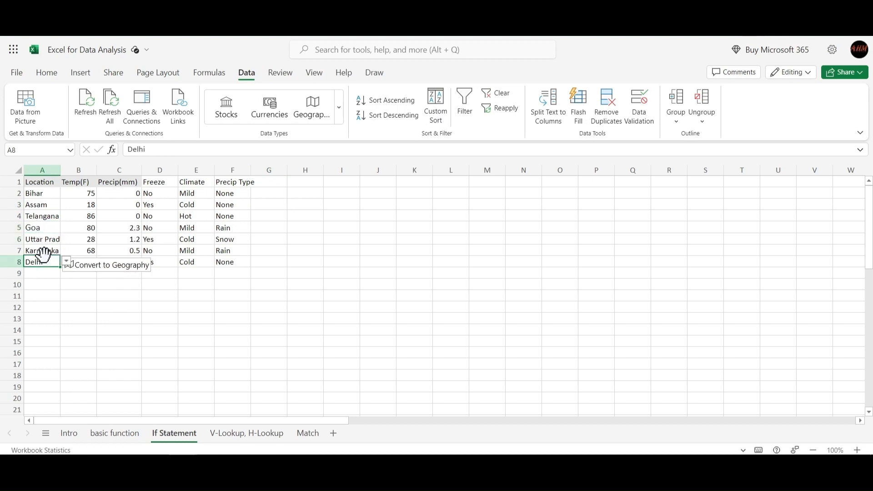
left_click(45, 250)
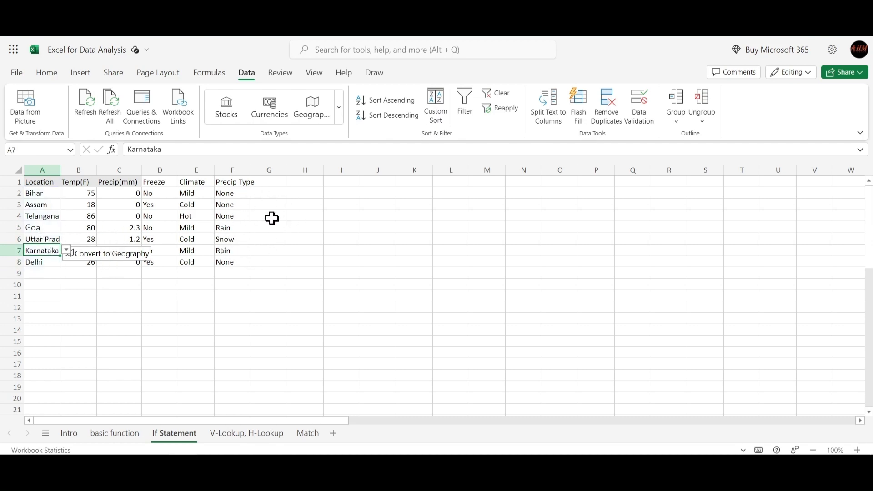
Enter the header "Condition" in G1, beside the Precip Type column
left_click(261, 192)
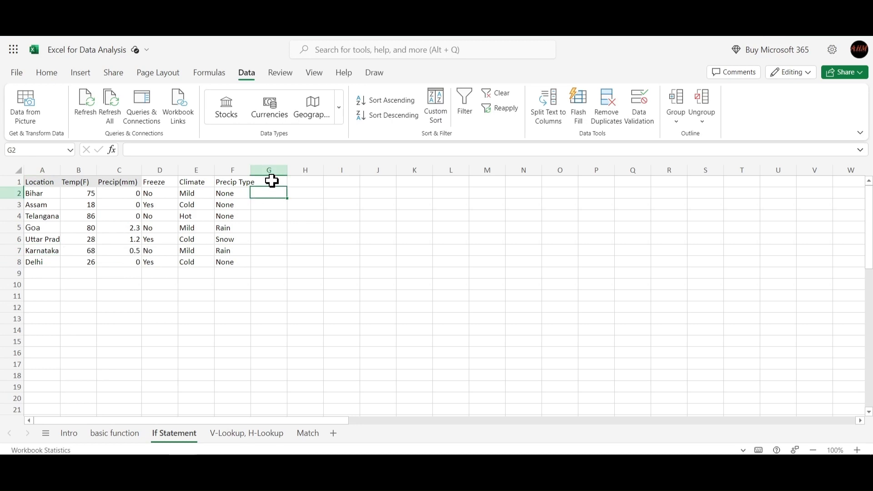
left_click(271, 181)
left_click(160, 35)
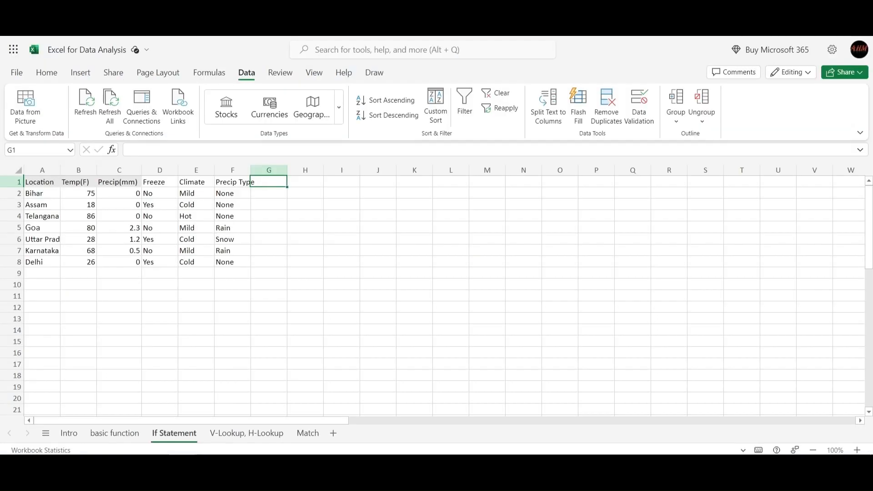
type("COndition")
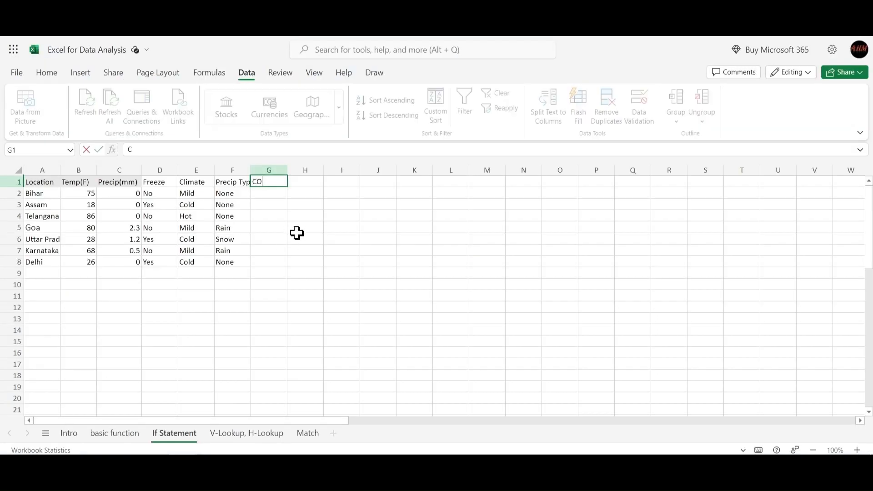
key("BackSpace")
key("BackSpace")
key("BackSpace")
key("BackSpace")
key("BackSpace")
key("BackSpace")
key("BackSpace")
key("BackSpace")
type("ondition")
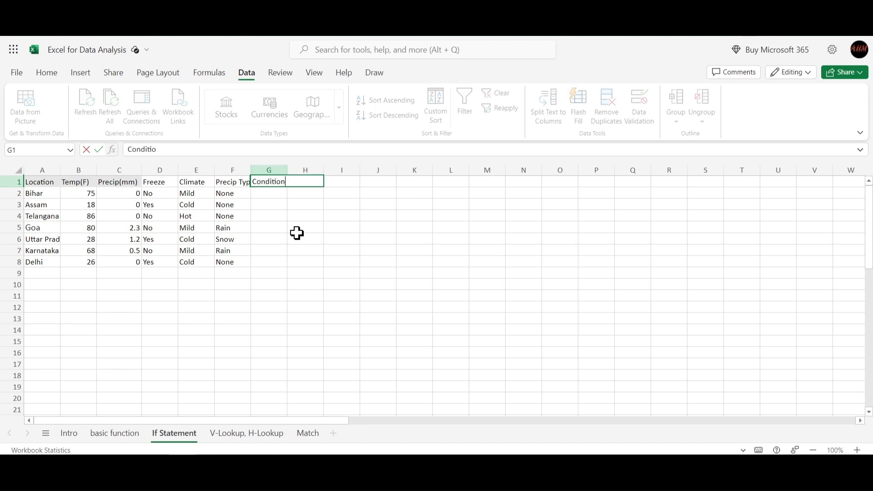
key("Return")
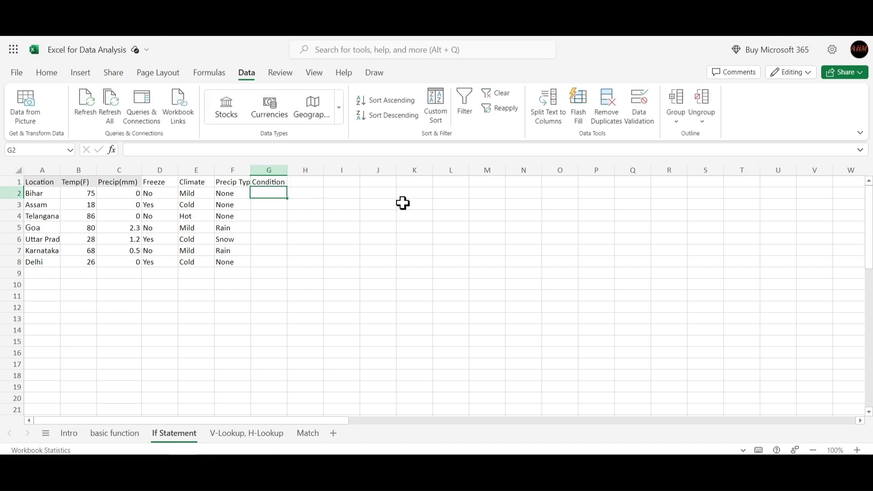
Auto-fit the width of column F to its Precip Type header and decline the suggestion to format the data as a table
left_click(291, 237)
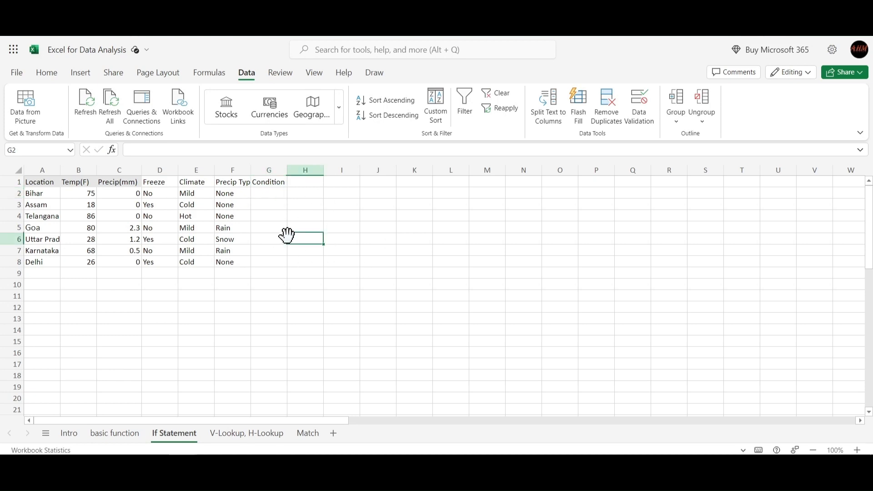
left_click(230, 183)
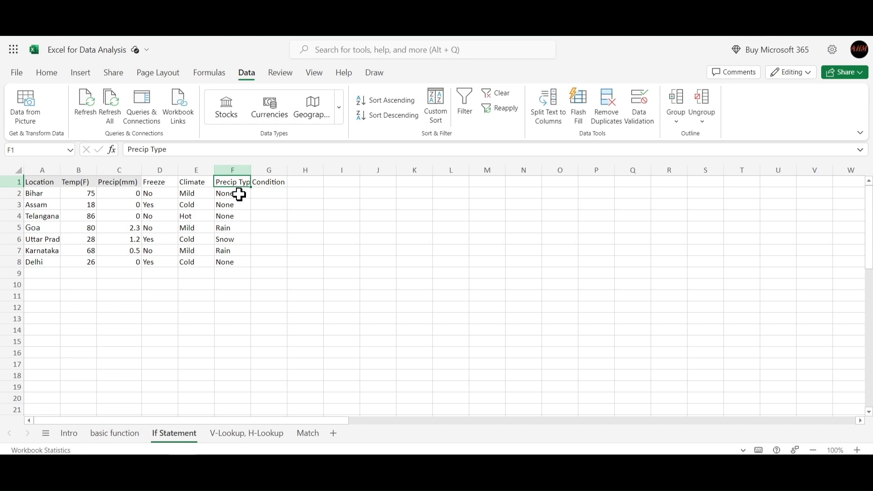
left_click(287, 192)
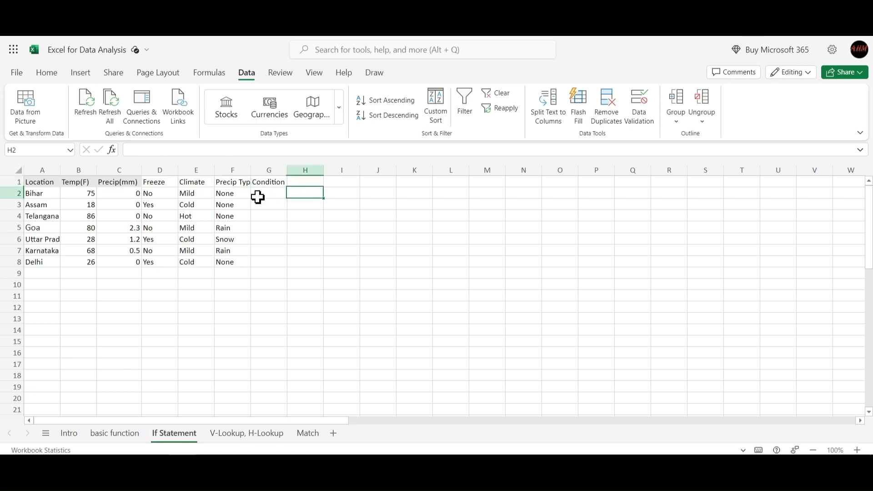
double_click(250, 174)
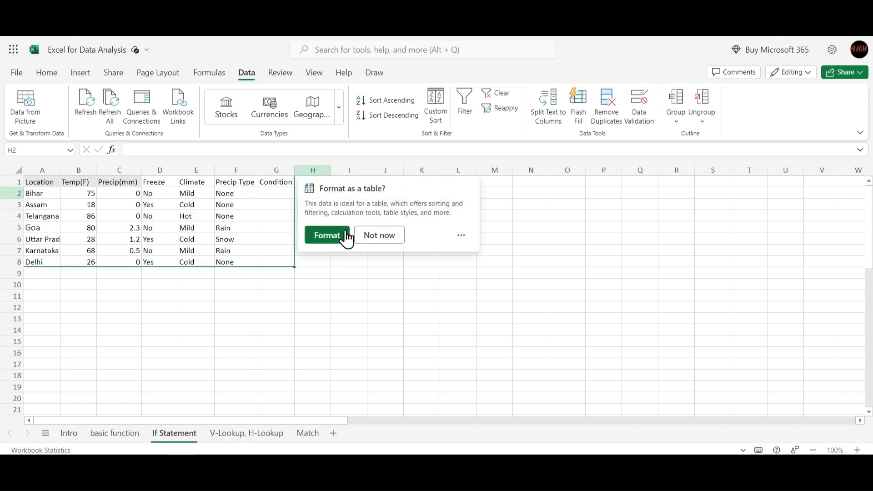
left_click(379, 235)
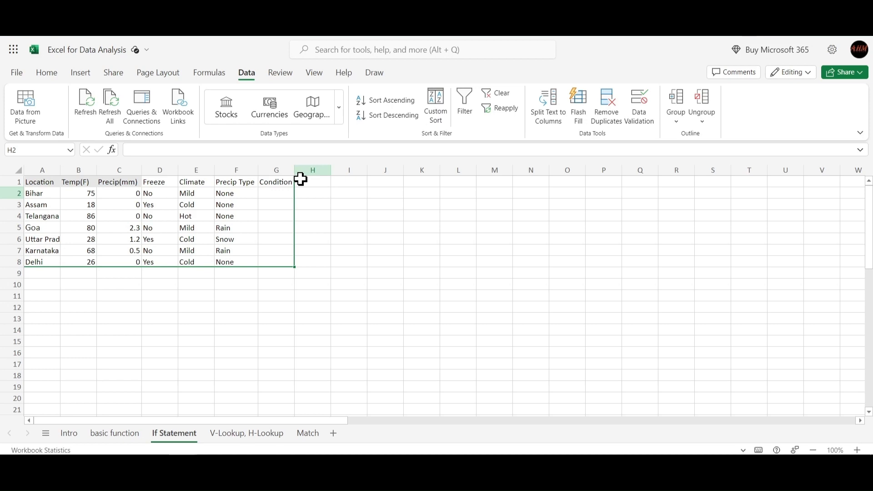
Start an IF formula in G2 with a nested OR function as its logical test
left_click(270, 195)
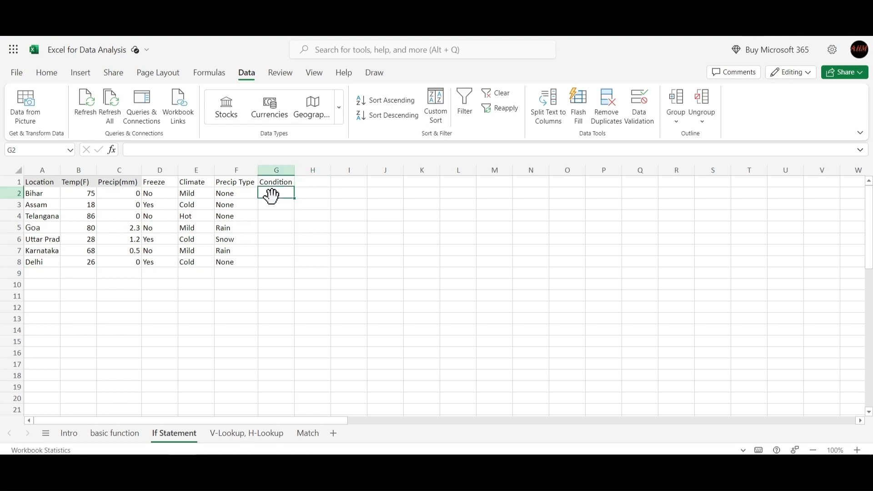
type("=if")
key("Tab")
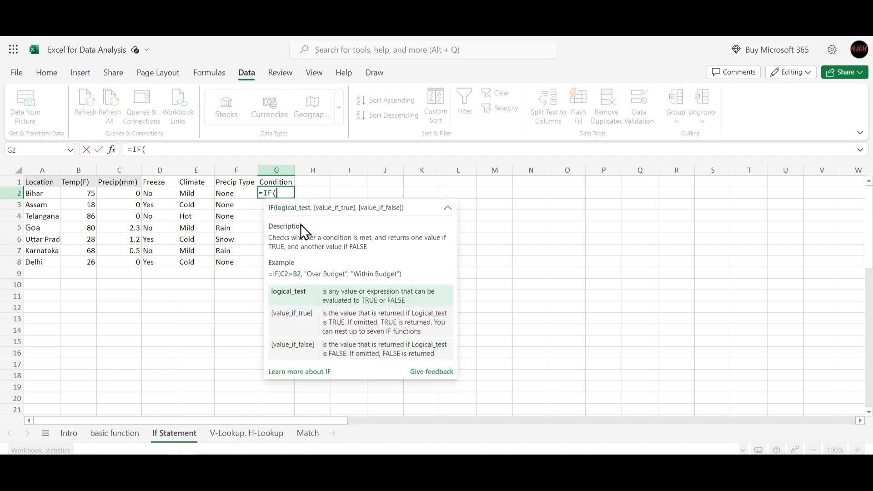
left_click(234, 193)
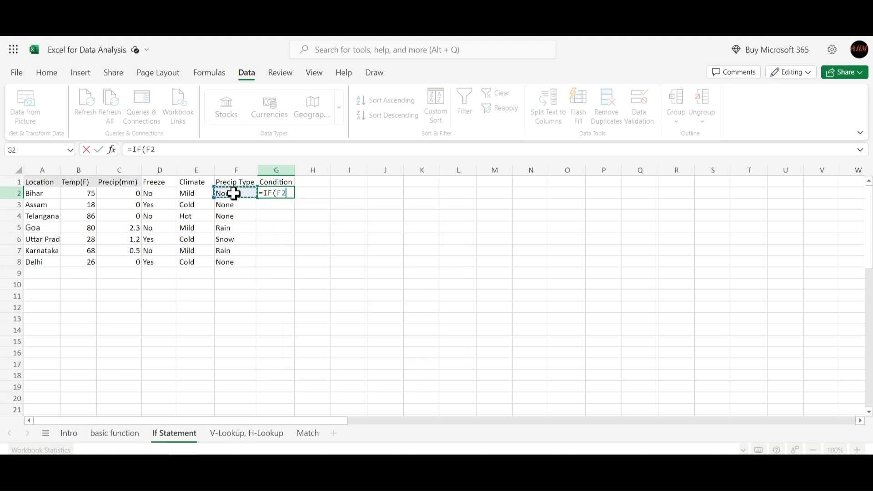
key("BackSpace")
key("BackSpace")
type("OR")
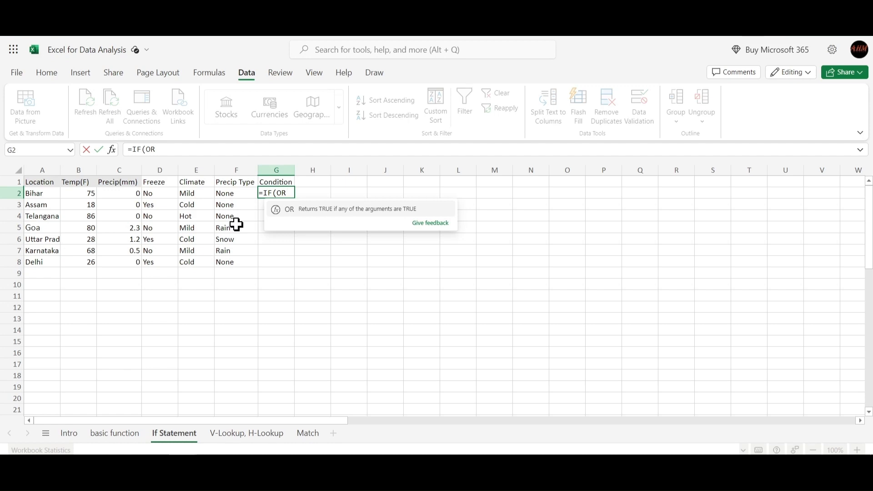
type("(")
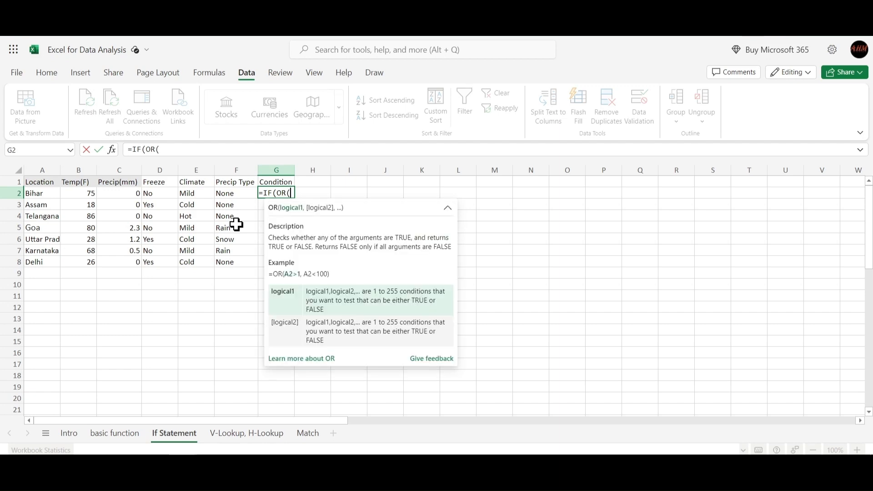
Give the OR function in G2 the two conditions F2="Rain" and F2="Snow"
left_click(226, 195)
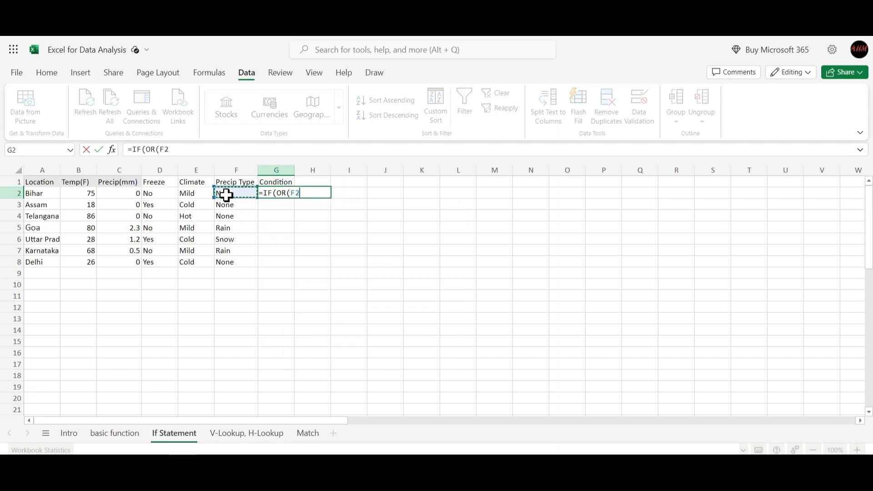
type("=\"\"")
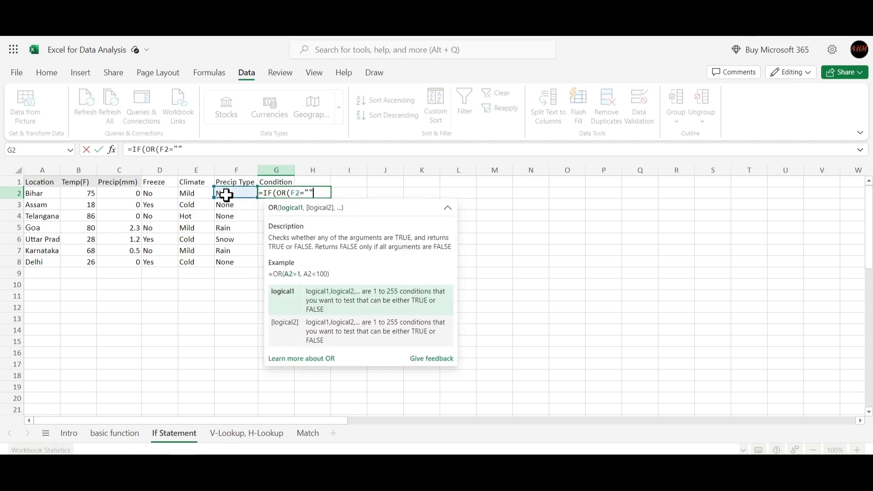
type("Rain")
key("Right")
type(",")
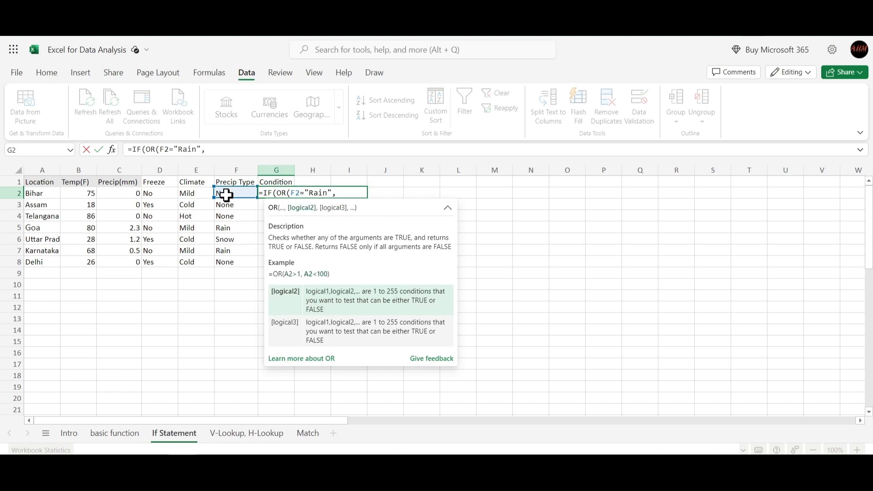
left_click(226, 192)
type("=")
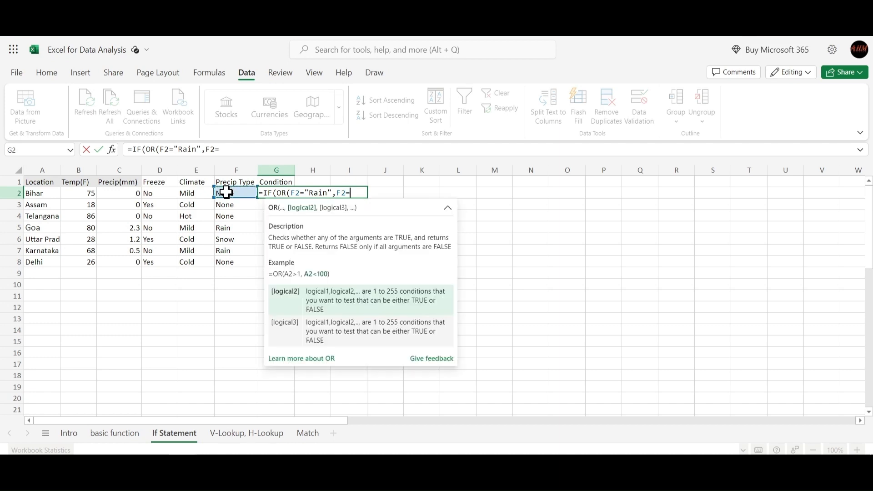
type("\"Rain\",F2=\"Snow\"")
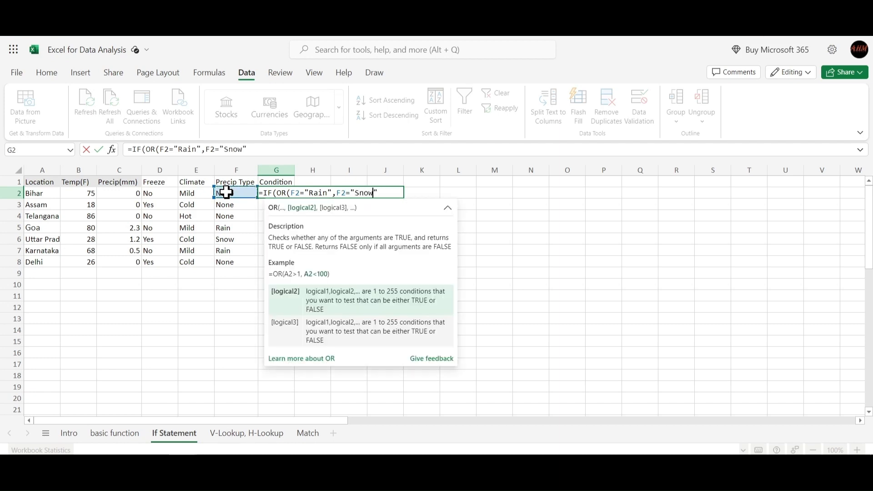
Close the OR test and complete the G2 formula with "Wet" as the true value and "Dry" as the false value
type(",")
type("G2")
key("BackSpace")
key("BackSpace")
key("BackSpace")
type("),\"Wet")
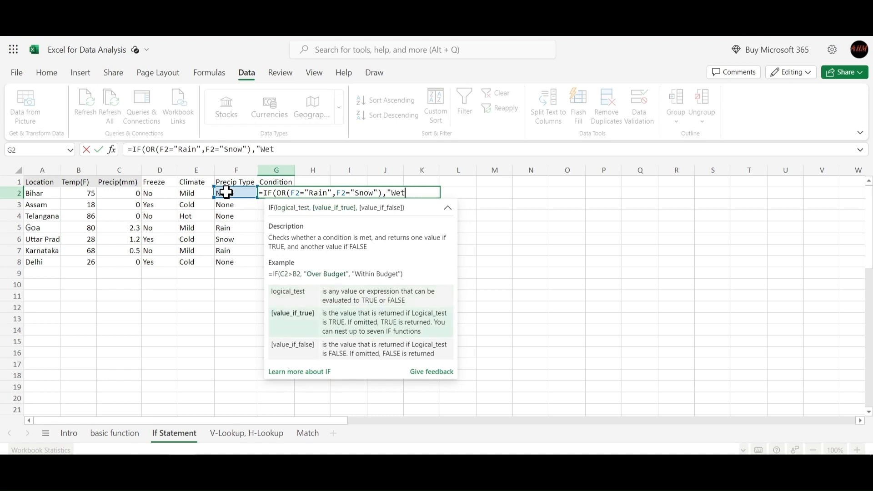
type("\",\"\"Dry")
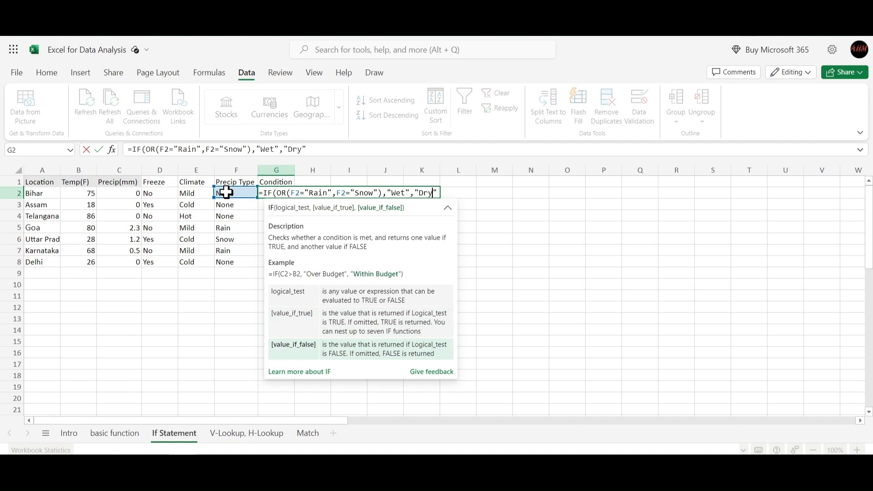
type("))")
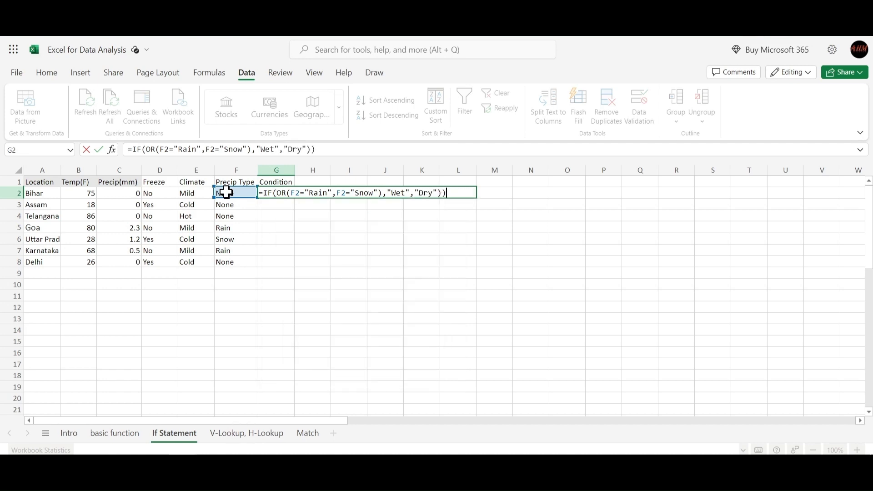
key("BackSpace")
key("Return")
Fill the Condition formula from G2 down through G8 for all locations
left_click(287, 194)
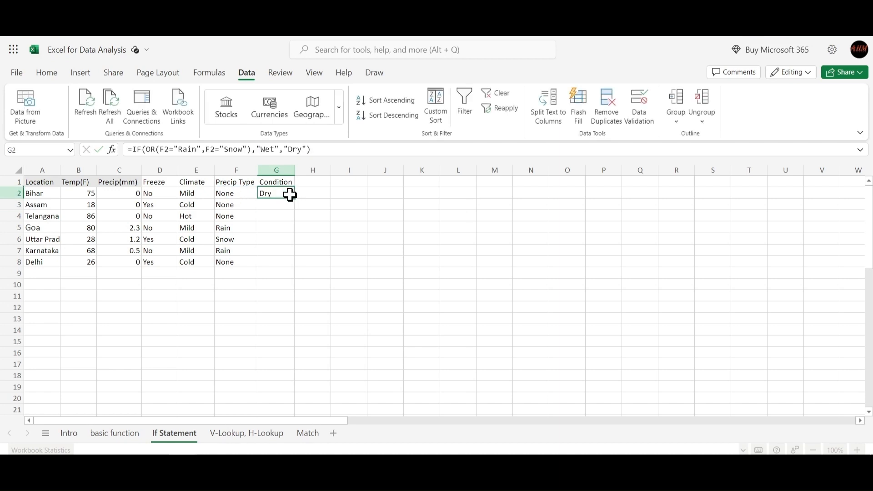
left_click_drag(296, 198, 292, 264)
left_click(356, 251)
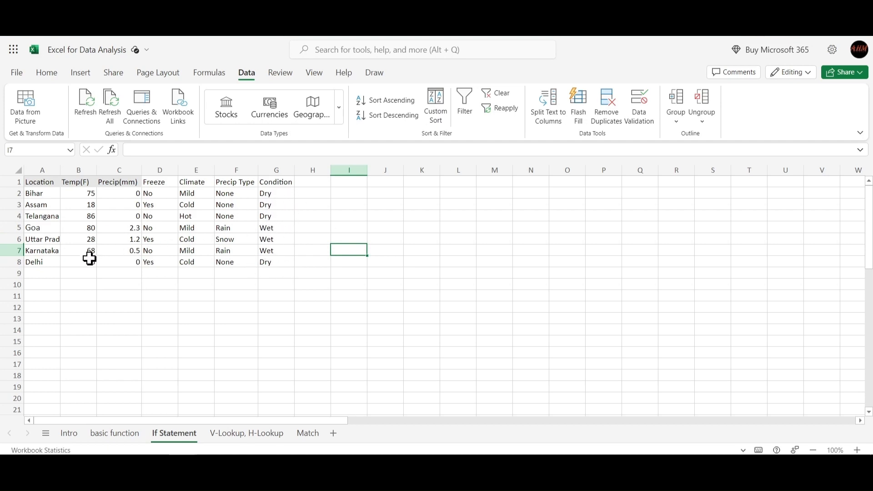
Compare the Condition results in column G with the matching Precip Type entries in column F
left_click_drag(277, 229, 276, 250)
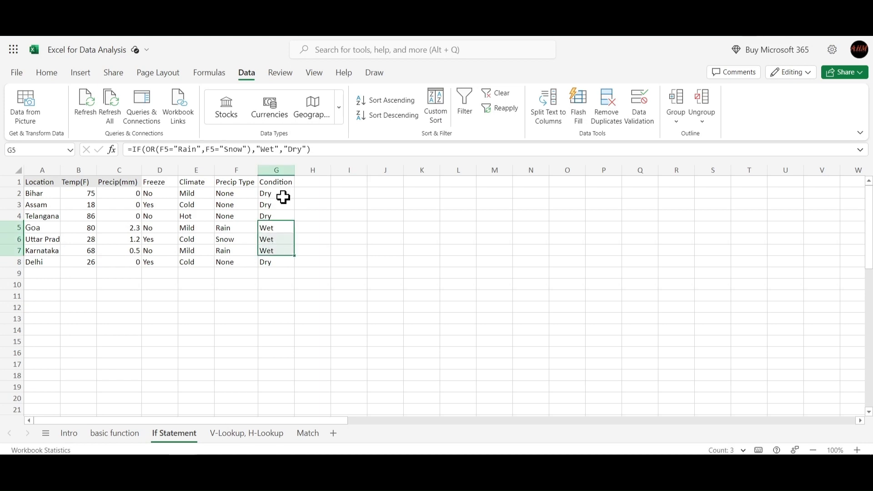
left_click(327, 217)
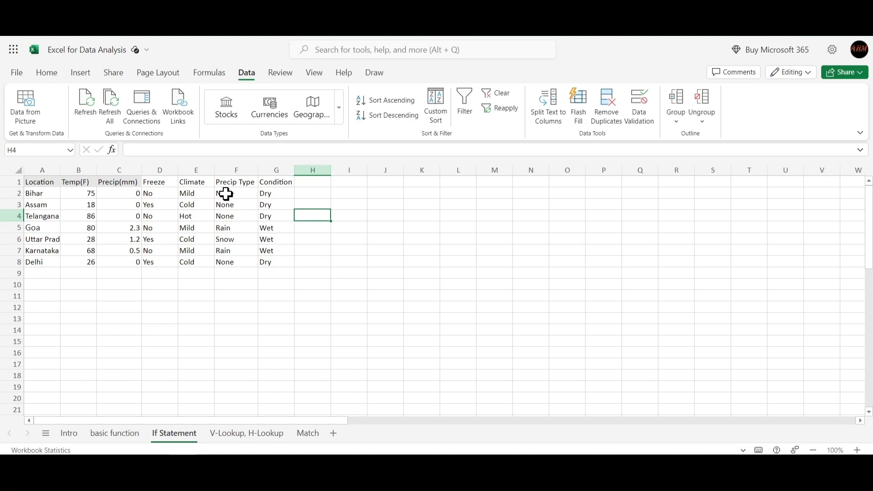
left_click_drag(226, 194, 231, 218)
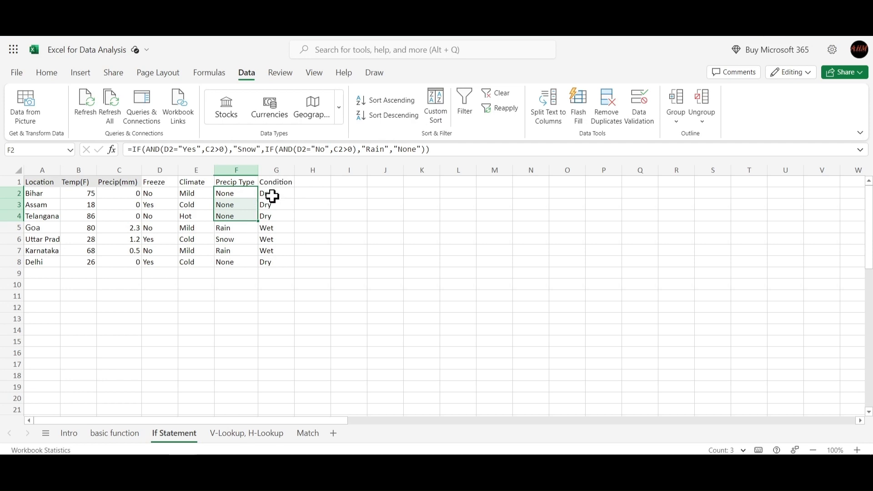
left_click_drag(225, 229, 224, 249)
left_click(307, 240)
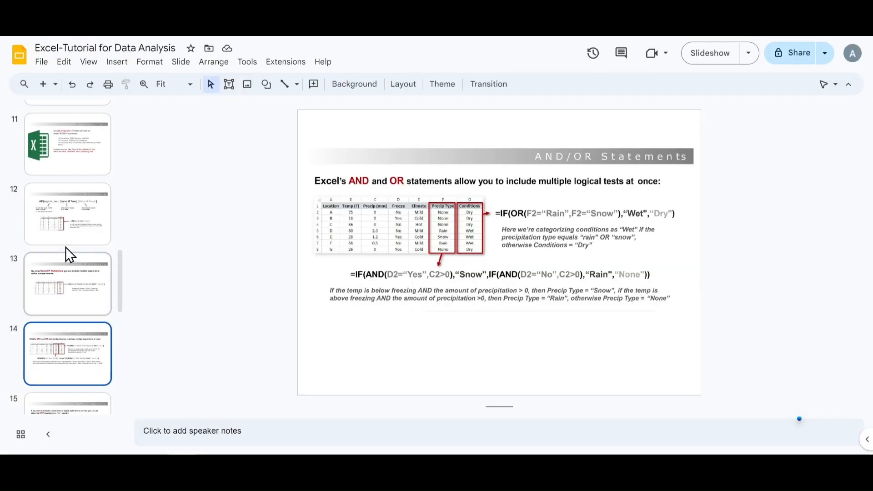
In the Google Slides presentation, examine slide 15 on the NOT and <> operators
scroll(66, 247, "down", 3)
left_click(78, 322)
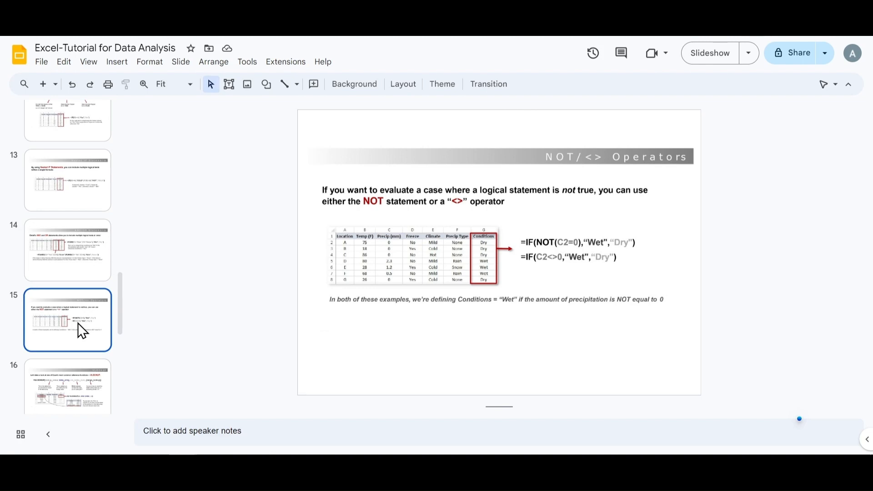
scroll(78, 323, "down", 4)
scroll(78, 323, "up", 4)
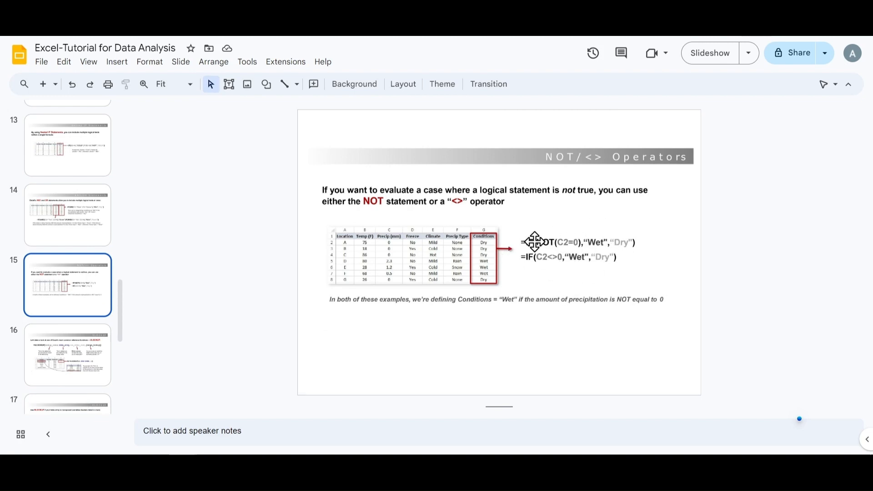
key("Up")
key("Down")
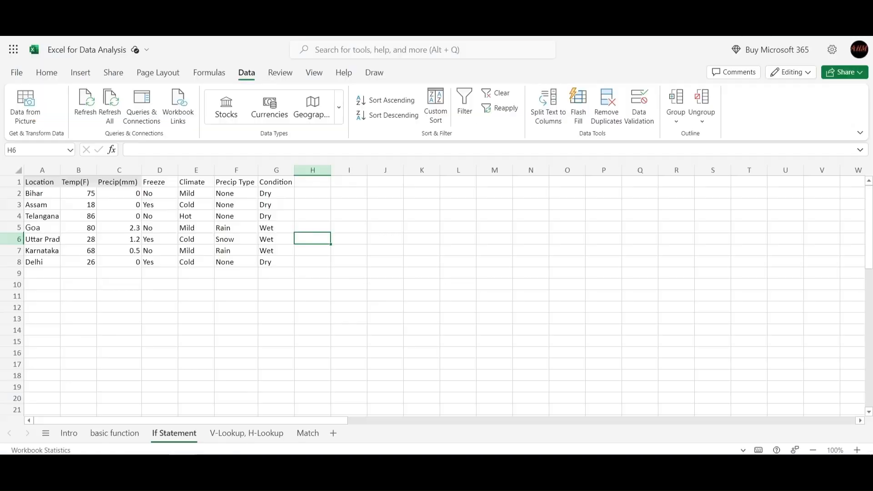
Switch back to the Excel workbook and start an IF formula in H2 with a nested NOT function as its logical test
left_click(263, 195)
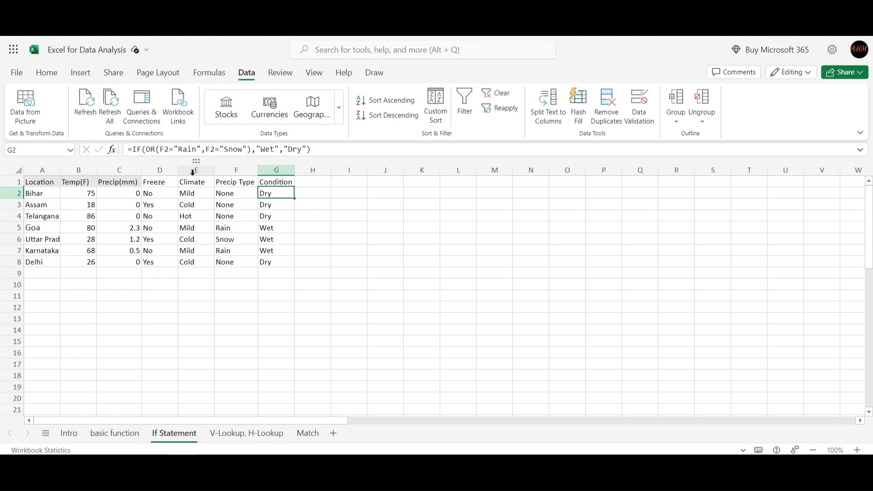
left_click(309, 194)
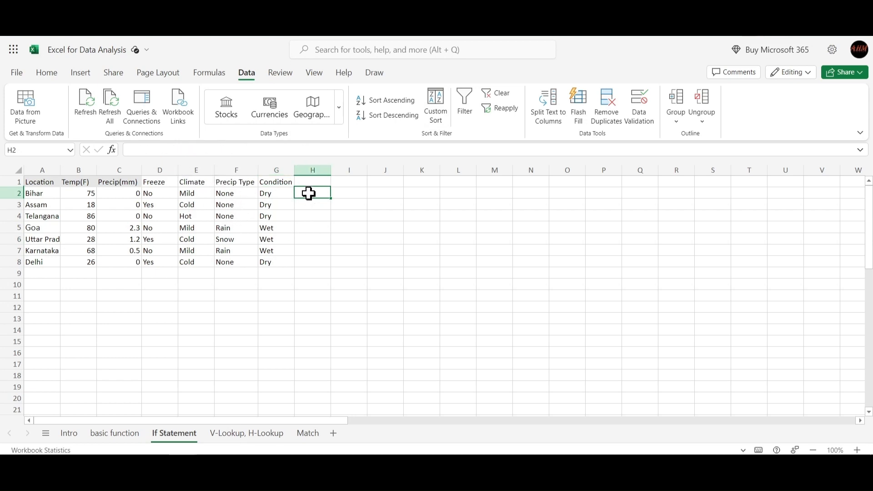
left_click(281, 195)
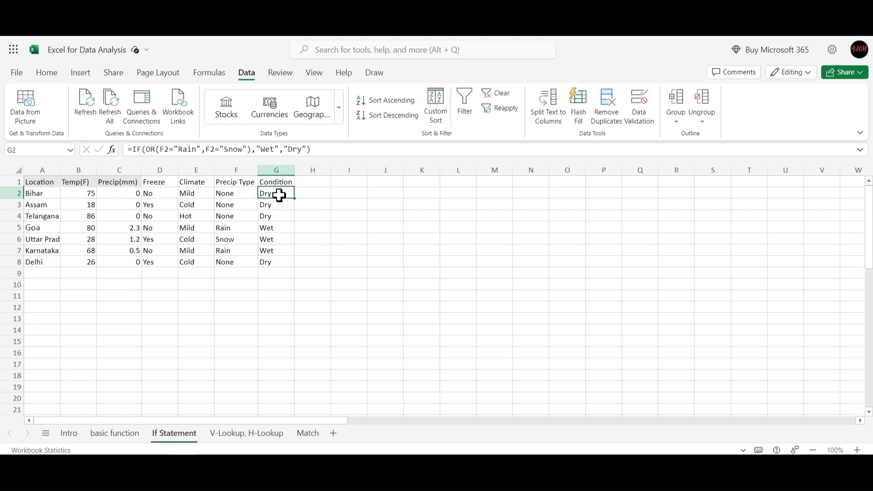
left_click(312, 198)
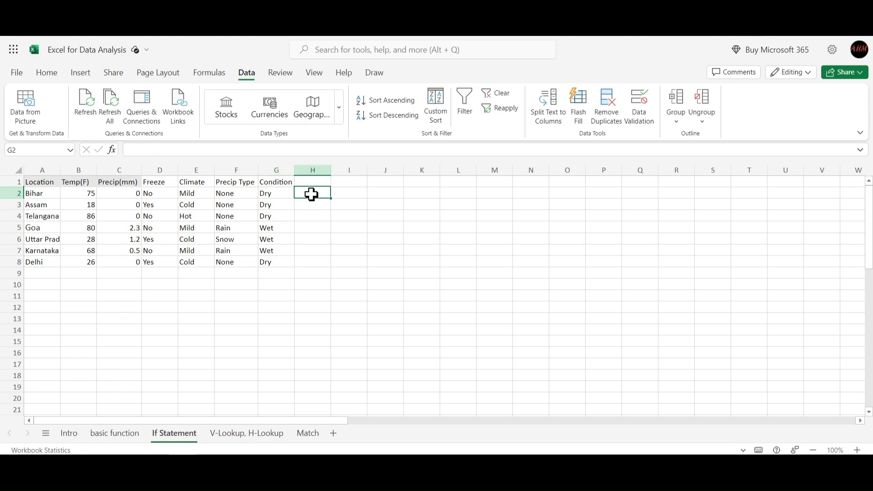
type("=if")
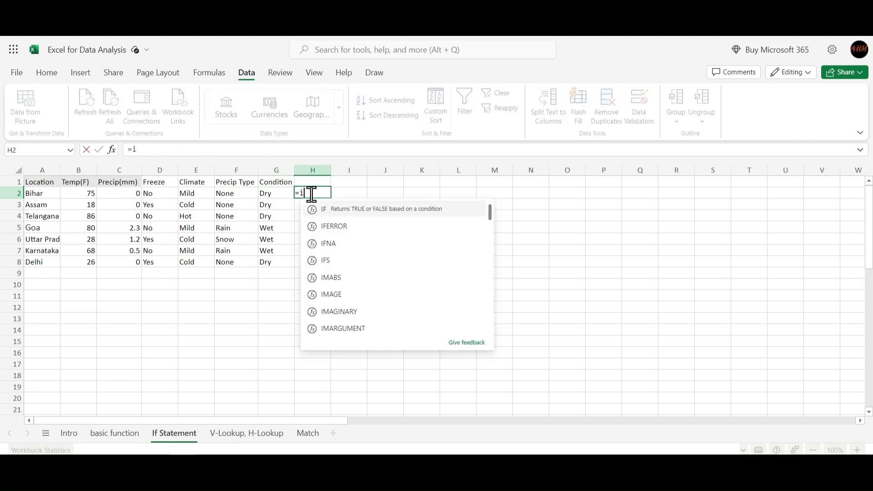
key("BackSpace")
key("BackSpace")
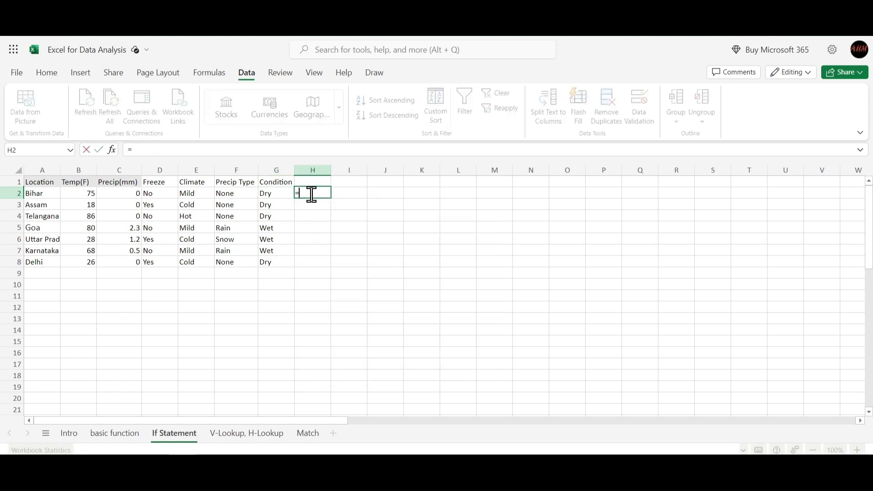
type("if")
key("Tab")
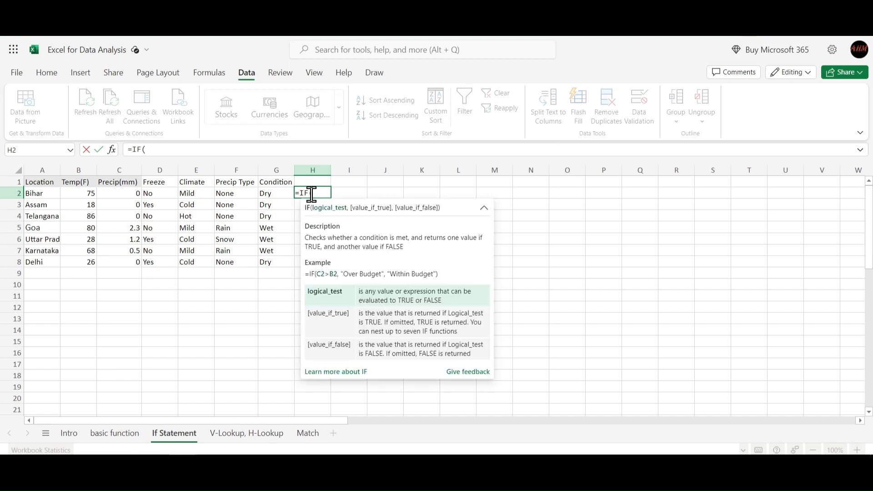
type("not")
key("Tab")
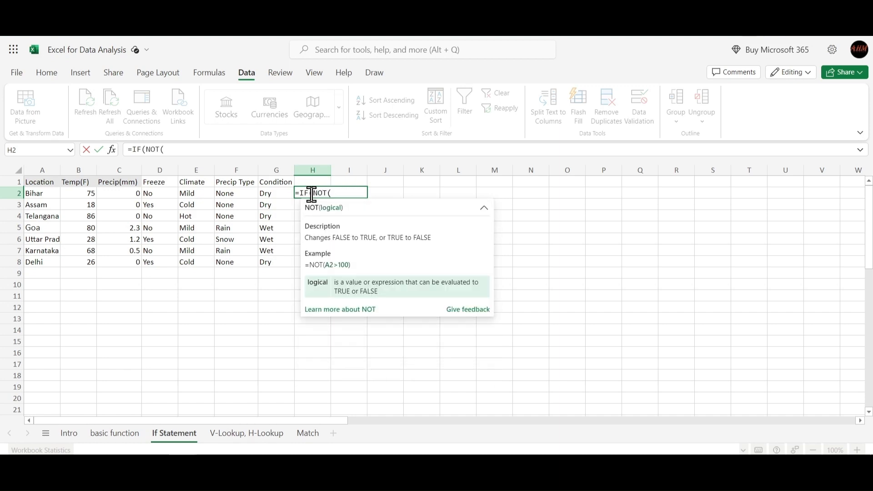
Set the NOT condition in H2 to F2="None" and close the NOT function
left_click(227, 195)
type("=\"No")
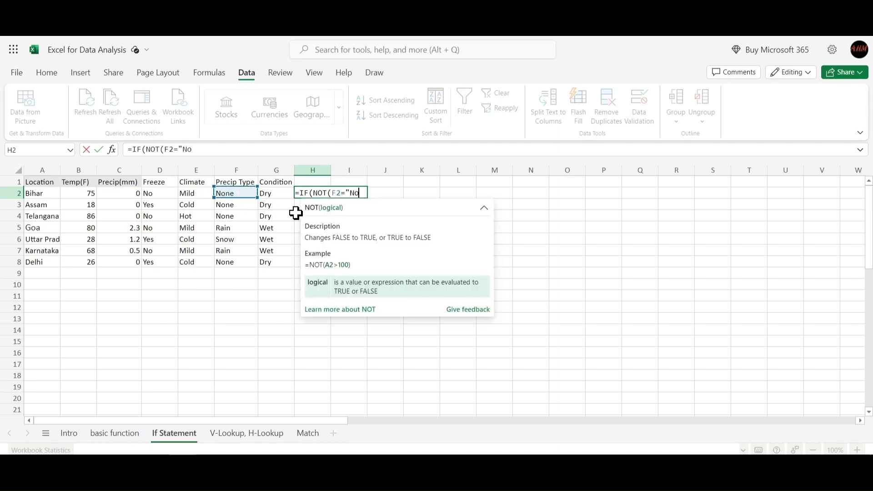
type("ne\")")
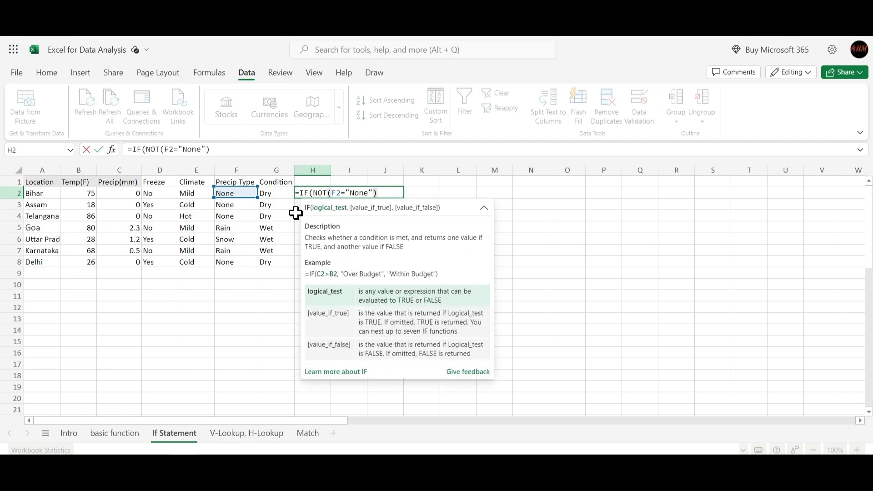
type(",")
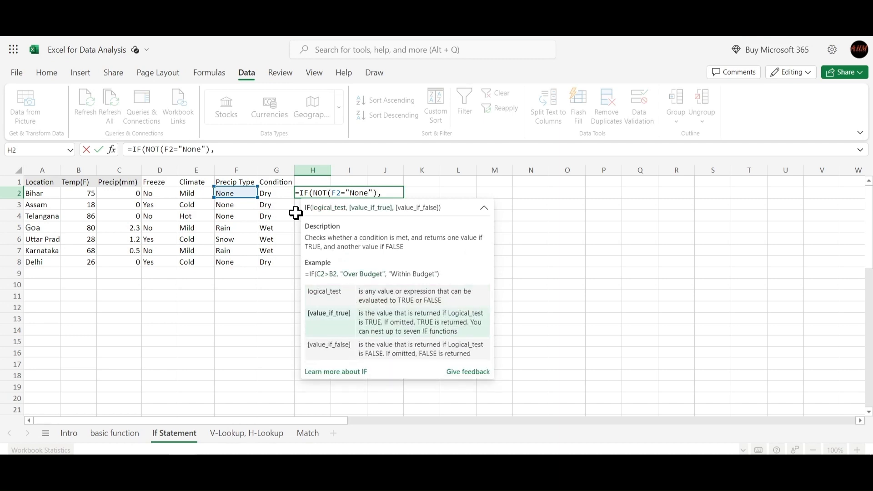
Complete the IF formula in H2 with "Dry" as the value if true and "Wet" as the value if false
type("\"Dry\",\"\"")
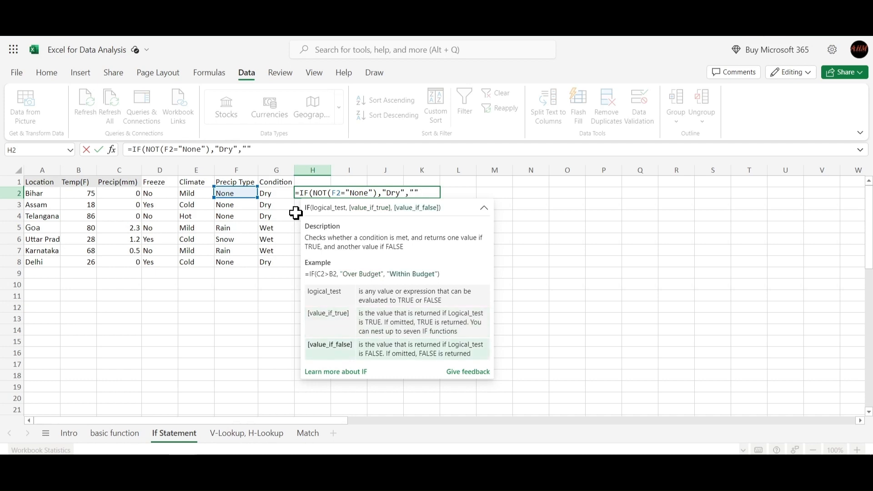
type("W")
type(")")
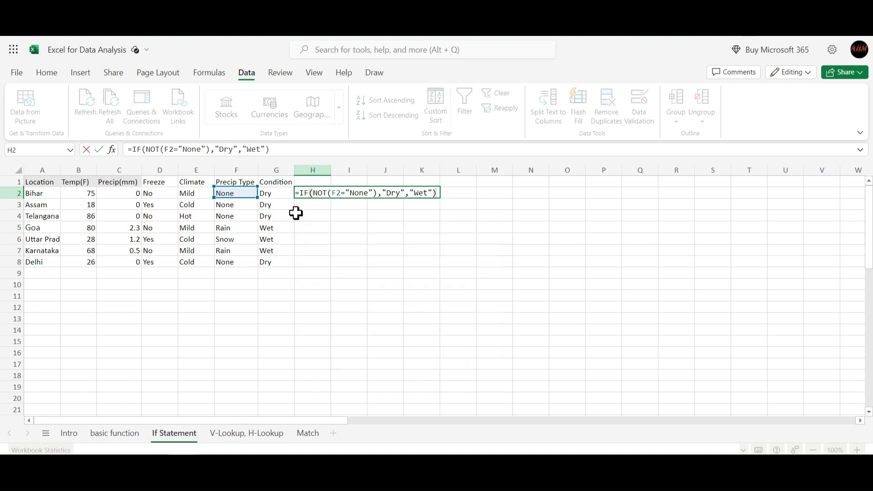
key("Return")
Edit the formula in H2 so that its value if true is "Wet"
left_click(314, 193)
double_click(315, 192)
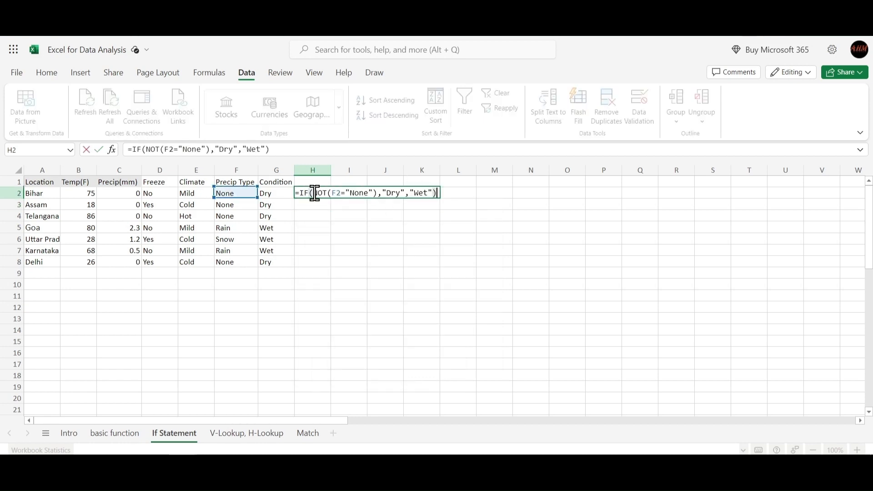
left_click(399, 193)
key("BackSpace")
key("BackSpace")
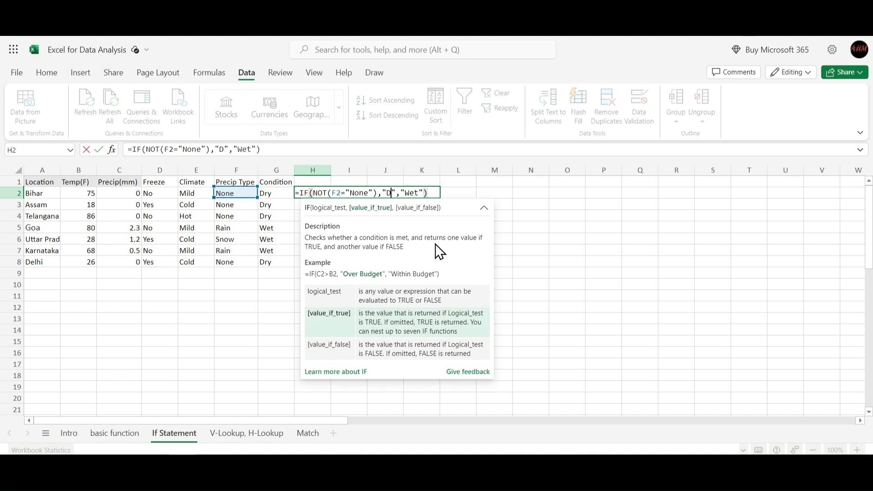
key("BackSpace")
type("Wet")
Set the value if false in the H2 formula to "Dry" and commit the edited formula
key("Right")
key("Right")
key("Right")
key("Right")
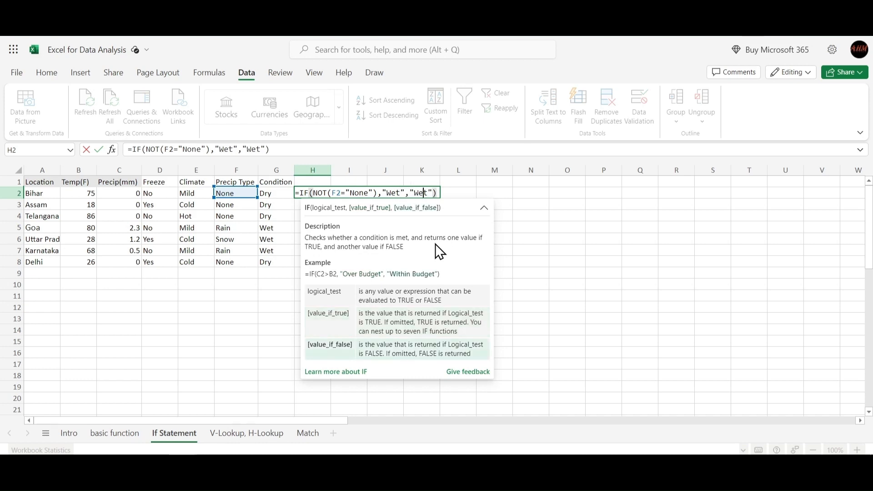
key("BackSpace")
key("BackSpace")
key("BackSpace")
type("Dru")
key("BackSpace")
type("y")
key("Return")
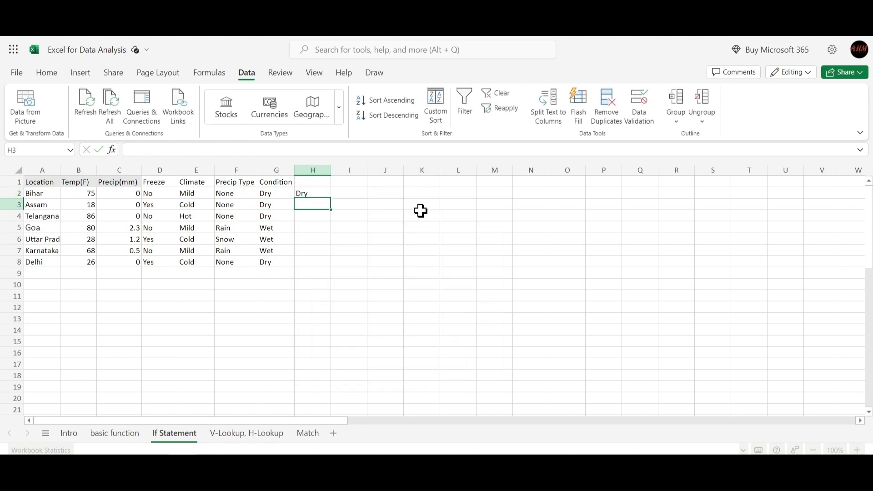
Fill the NOT-based IF formula from H2 down through H8
left_click(309, 191)
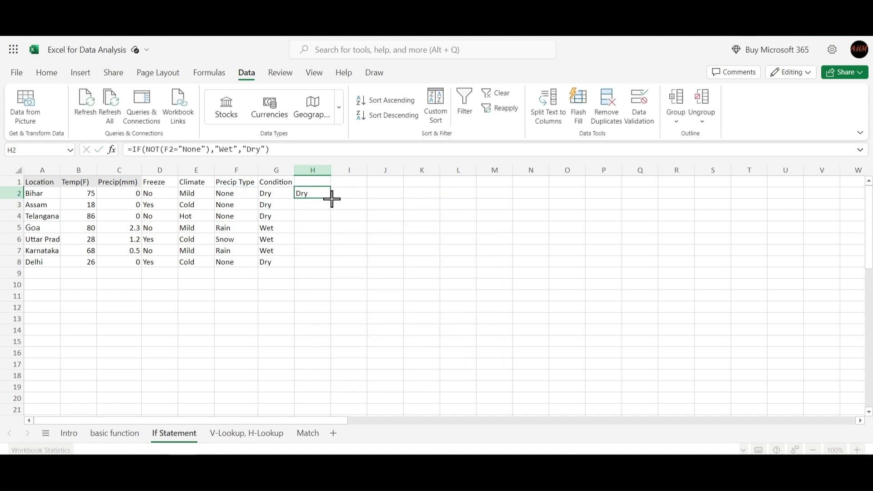
left_click_drag(332, 198, 325, 271)
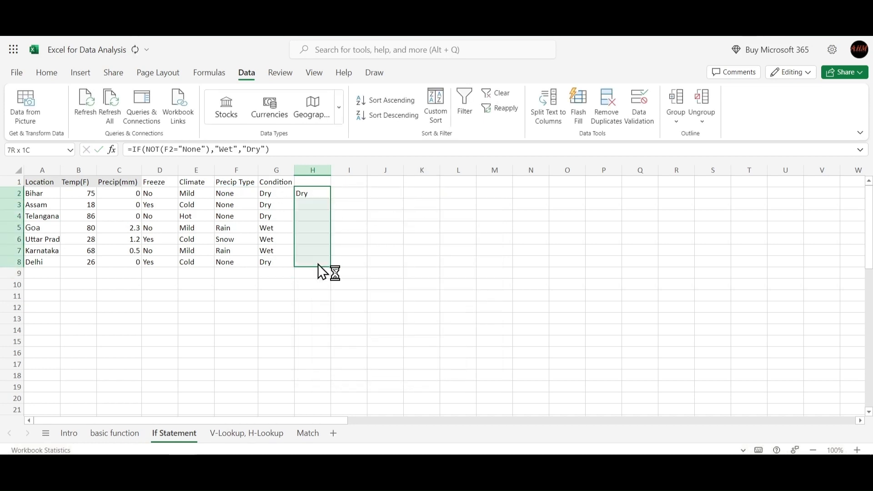
left_click(369, 240)
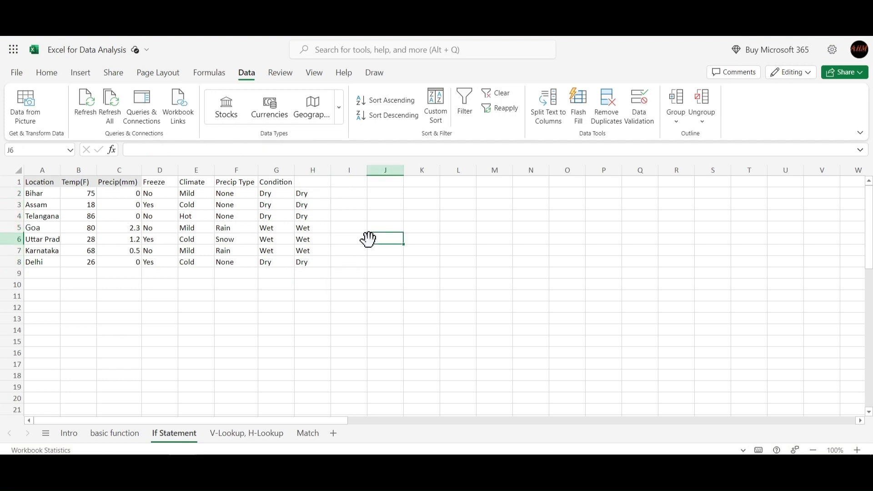
Open the copied formula in H3 to inspect its NOT condition and cell reference
left_click(303, 206)
double_click(303, 206)
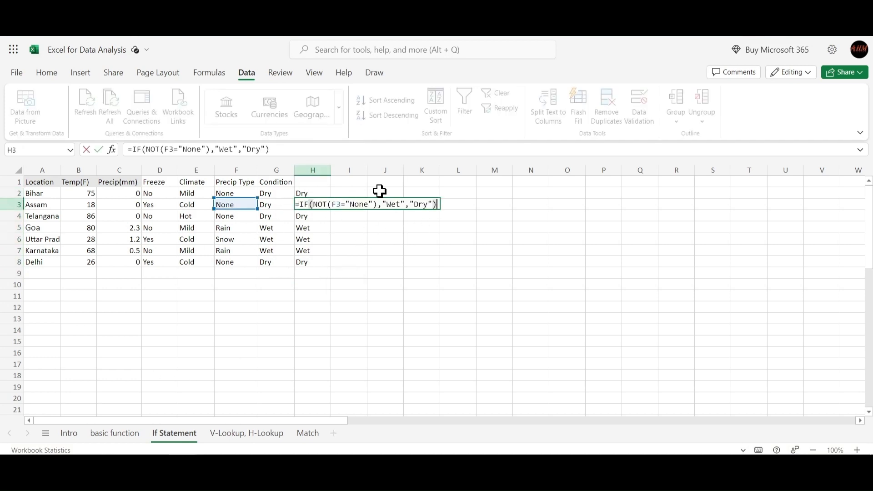